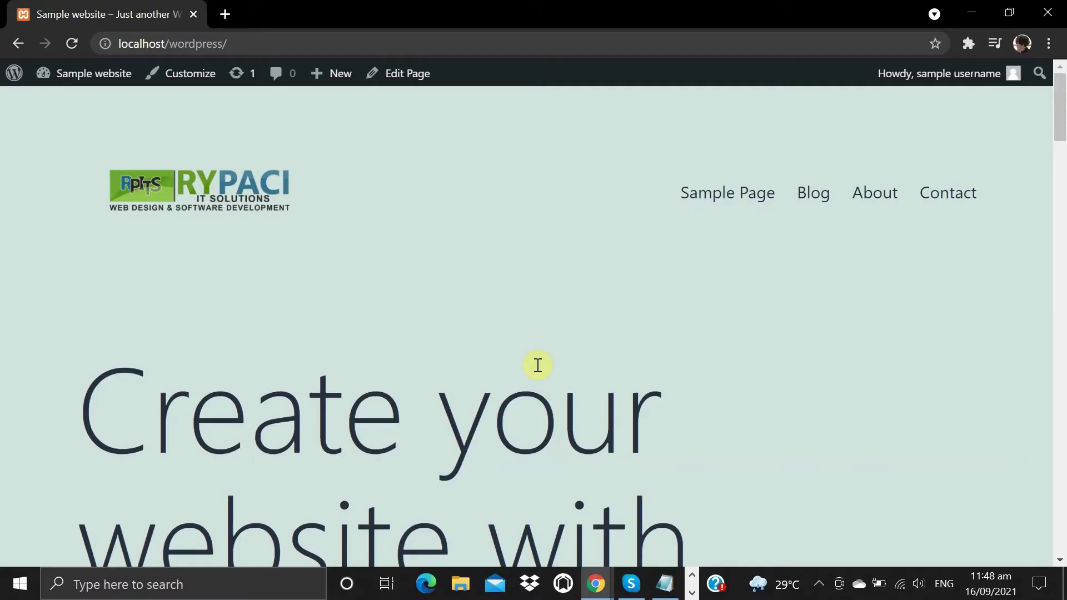
Go to the admin Dashboard and start a new page from Pages.
scroll(538, 365, down, 5)
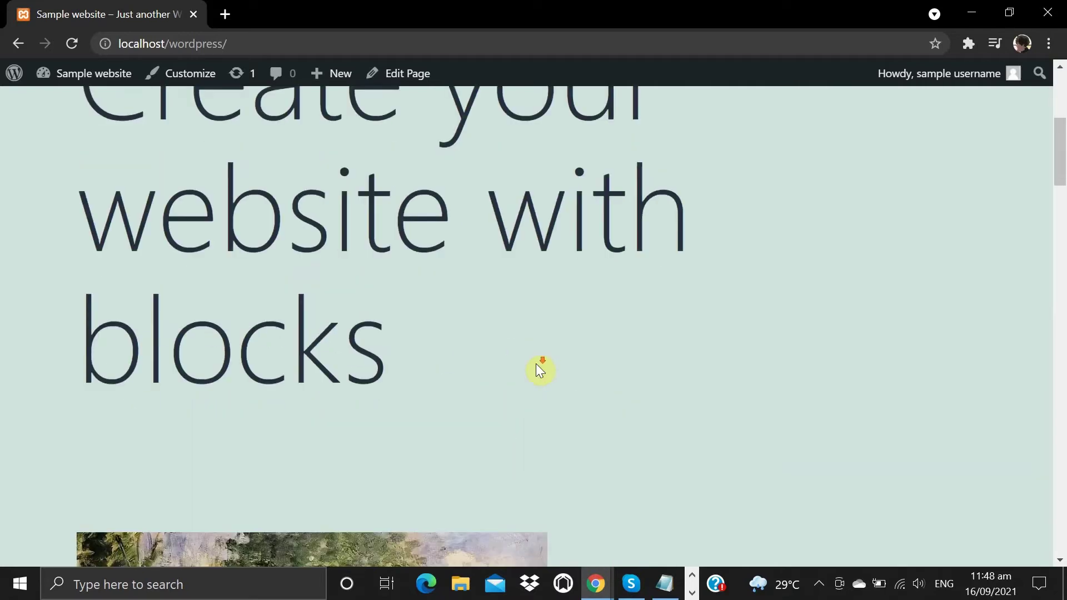
scroll(538, 365, down, 4)
scroll(536, 368, down, 5)
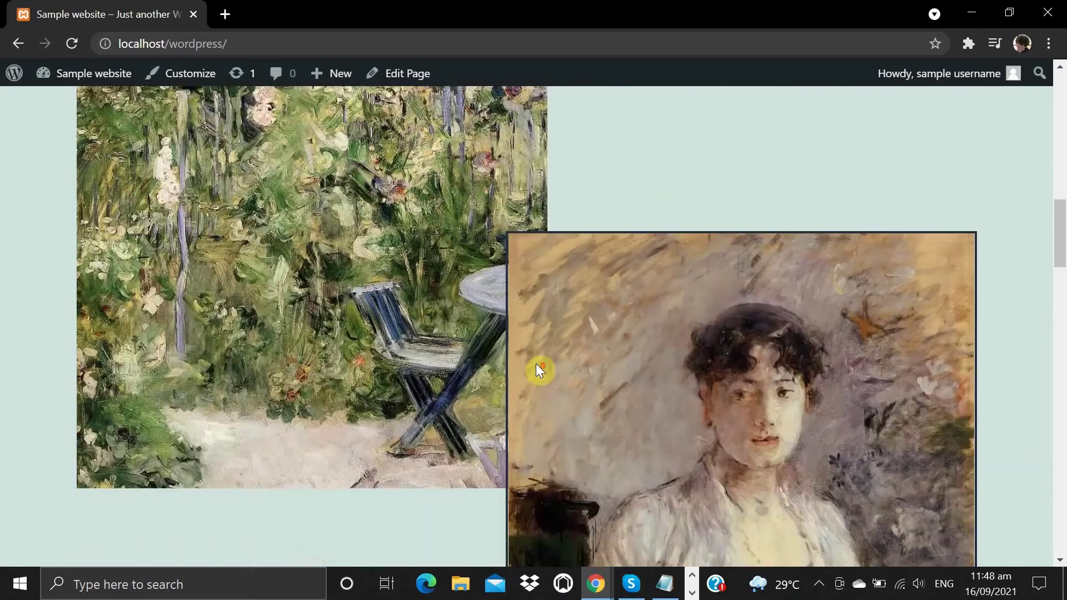
scroll(536, 368, down, 5)
scroll(536, 365, down, 3)
scroll(536, 364, down, 2)
scroll(537, 364, down, 4)
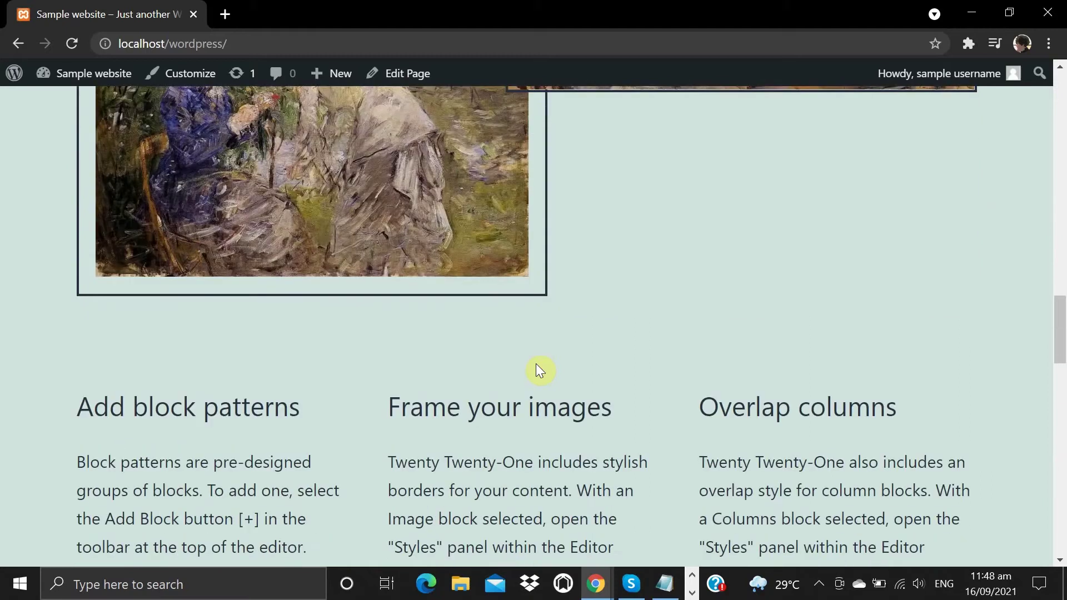
scroll(537, 364, down, 2)
scroll(538, 368, down, 4)
scroll(538, 368, down, 5)
scroll(537, 369, down, 1)
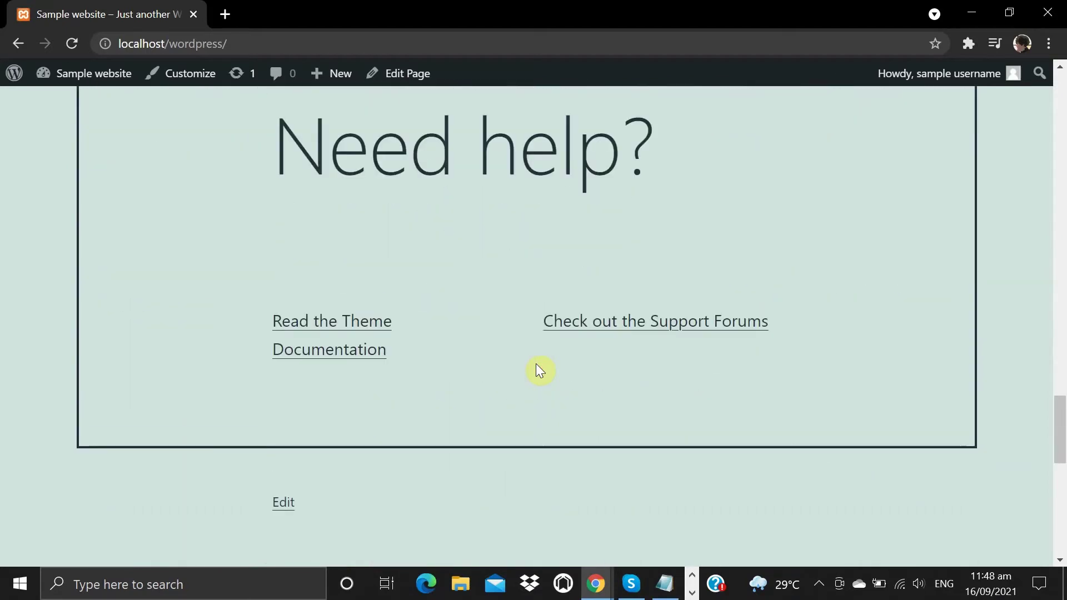
scroll(538, 368, down, 2)
scroll(537, 366, down, 3)
scroll(537, 367, down, 4)
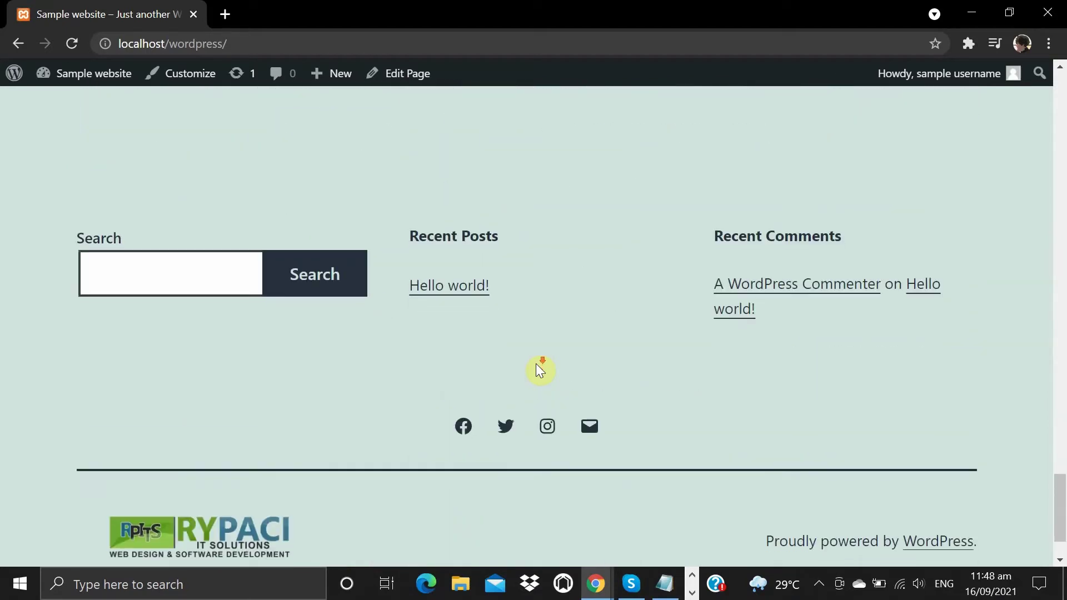
scroll(537, 366, down, 2)
scroll(539, 370, up, 5)
scroll(539, 369, up, 3)
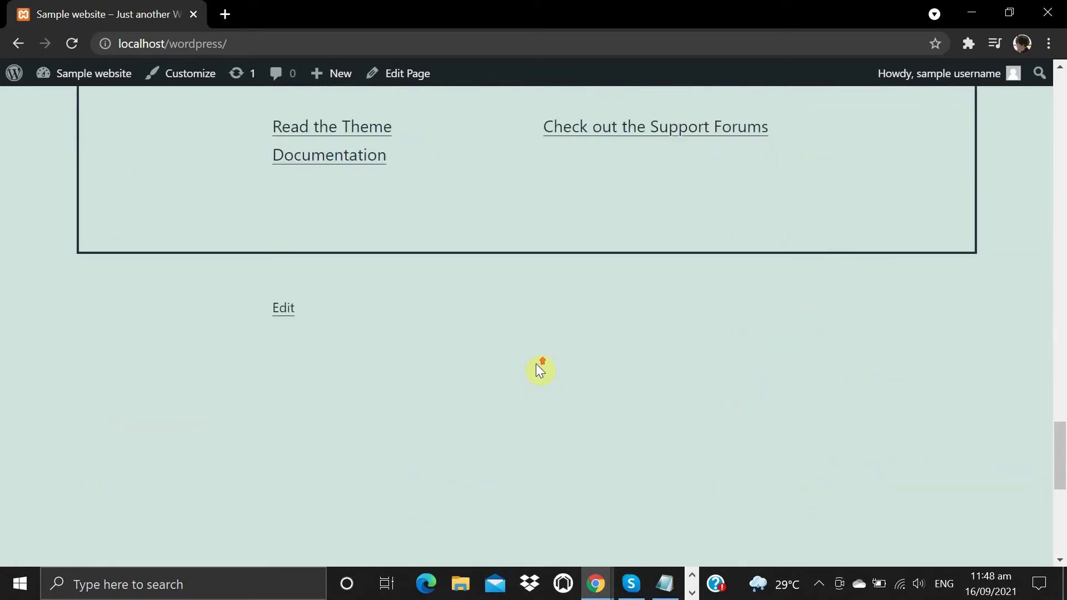
scroll(539, 369, up, 3)
scroll(539, 369, up, 6)
scroll(539, 369, up, 7)
scroll(538, 370, up, 7)
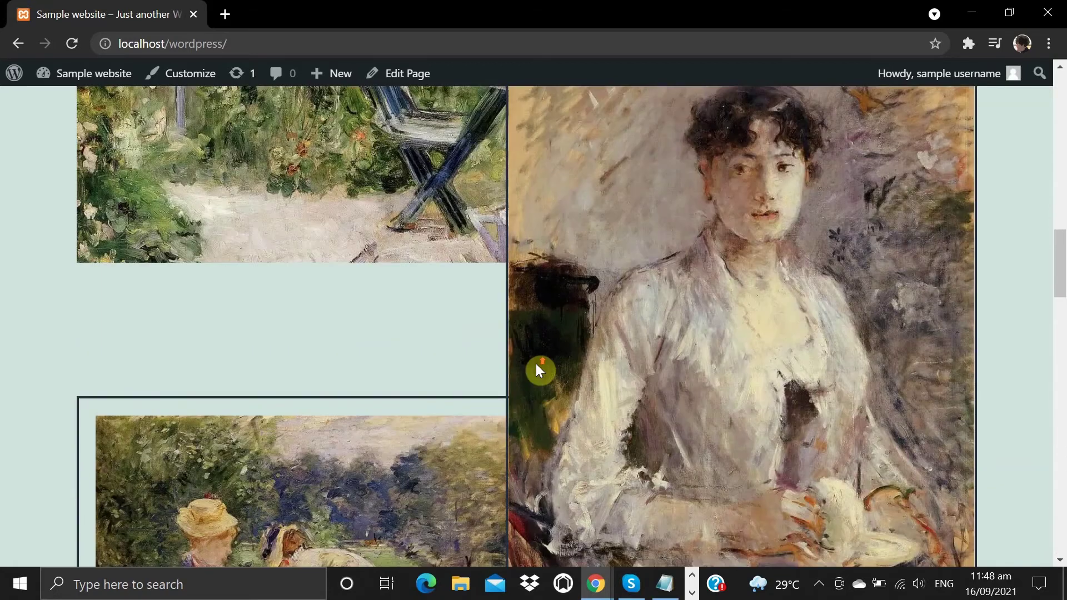
scroll(539, 370, up, 1)
scroll(539, 370, up, 5)
scroll(539, 369, up, 10)
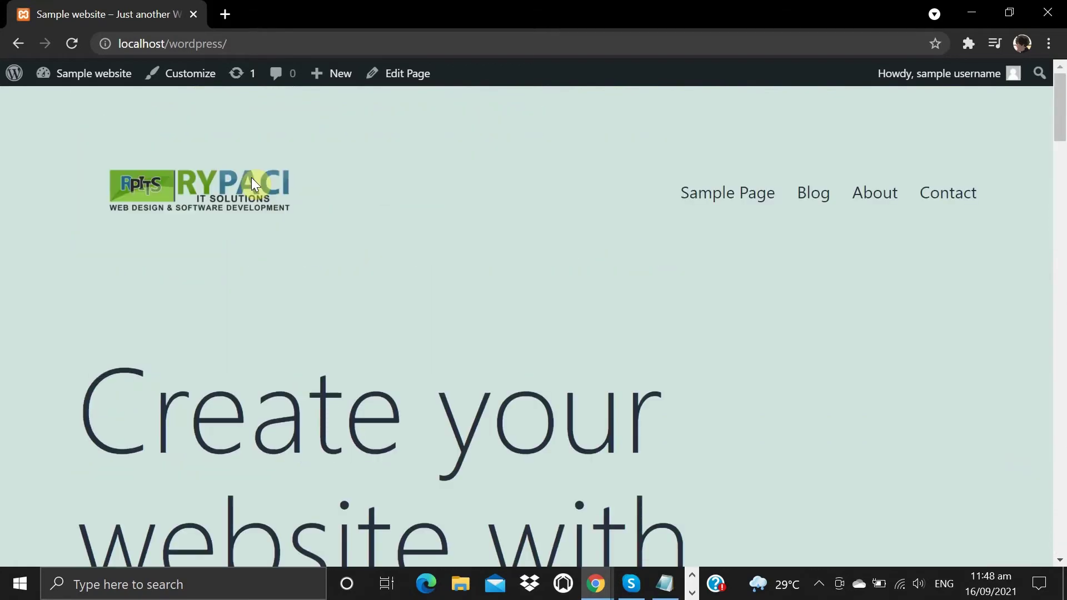
mouse_move(94, 73)
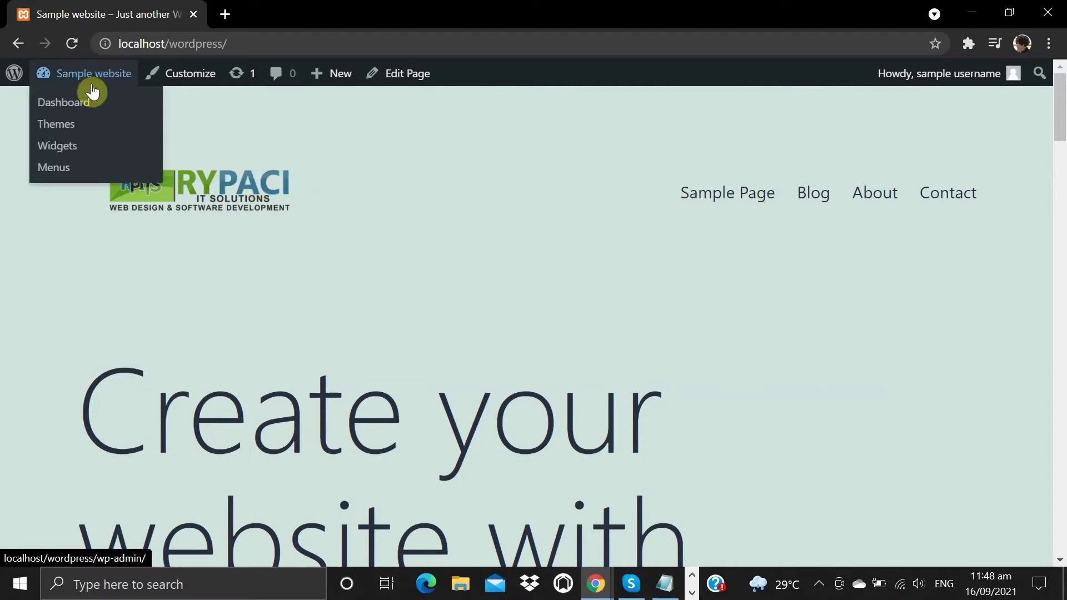
click(92, 107)
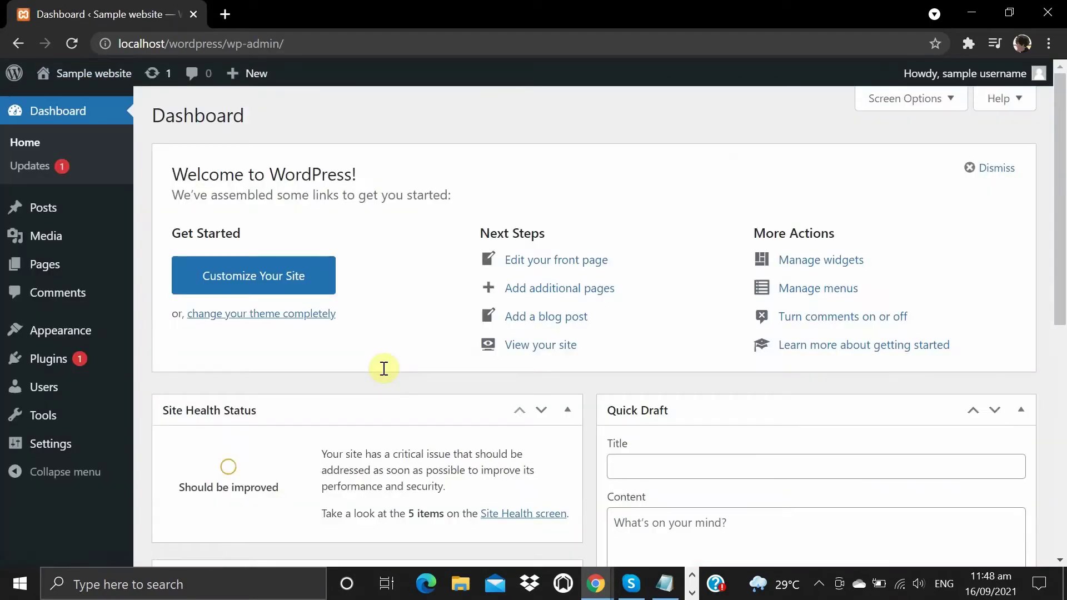
click(78, 269)
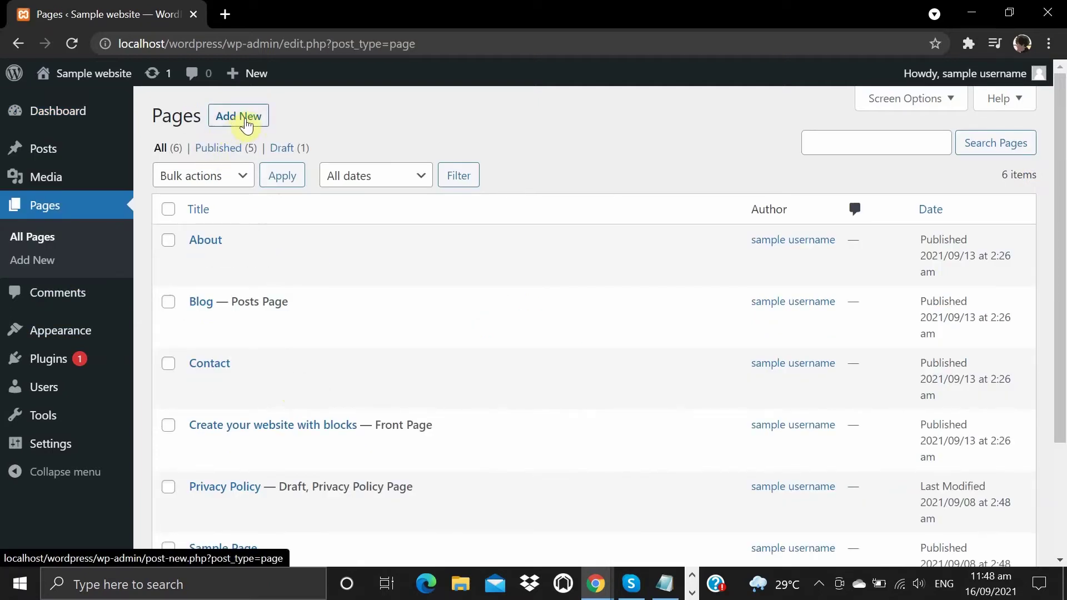
click(239, 122)
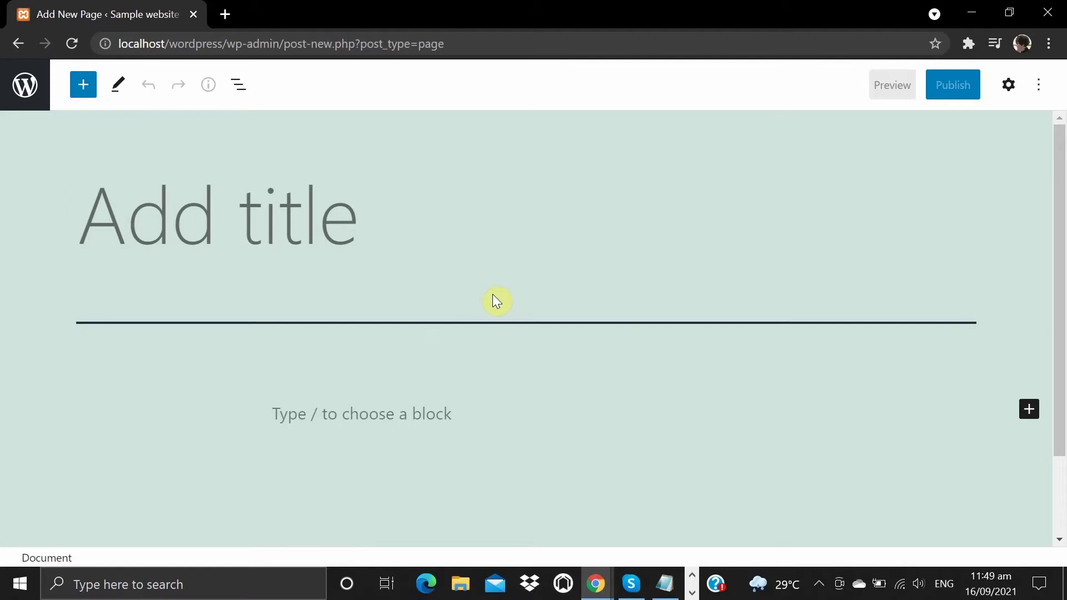
Title the new page 'Web Development' and place the cursor in its empty body.
text(Web )
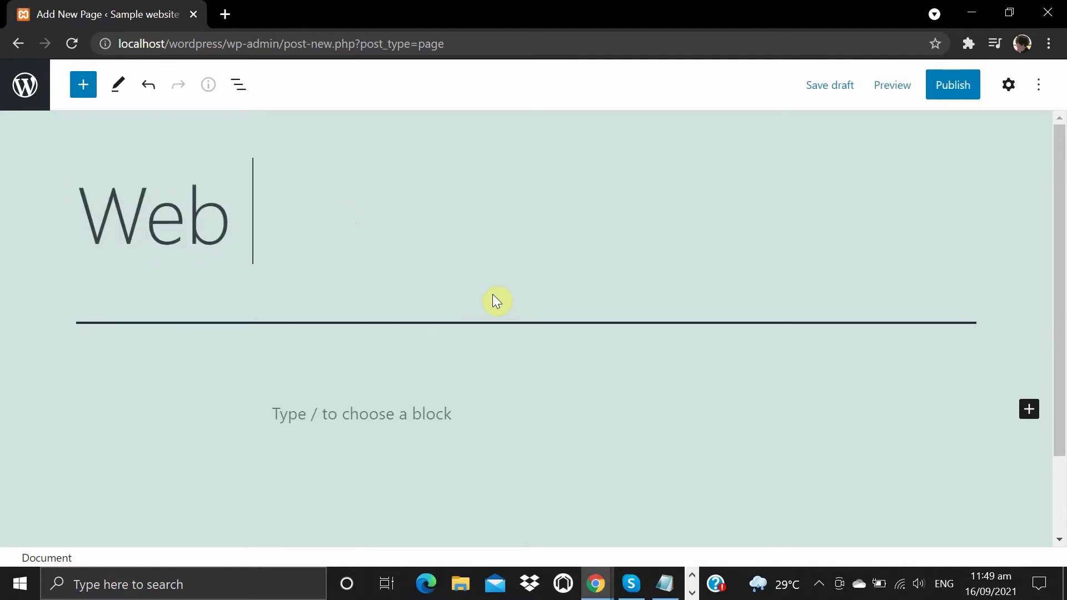
text(Deve)
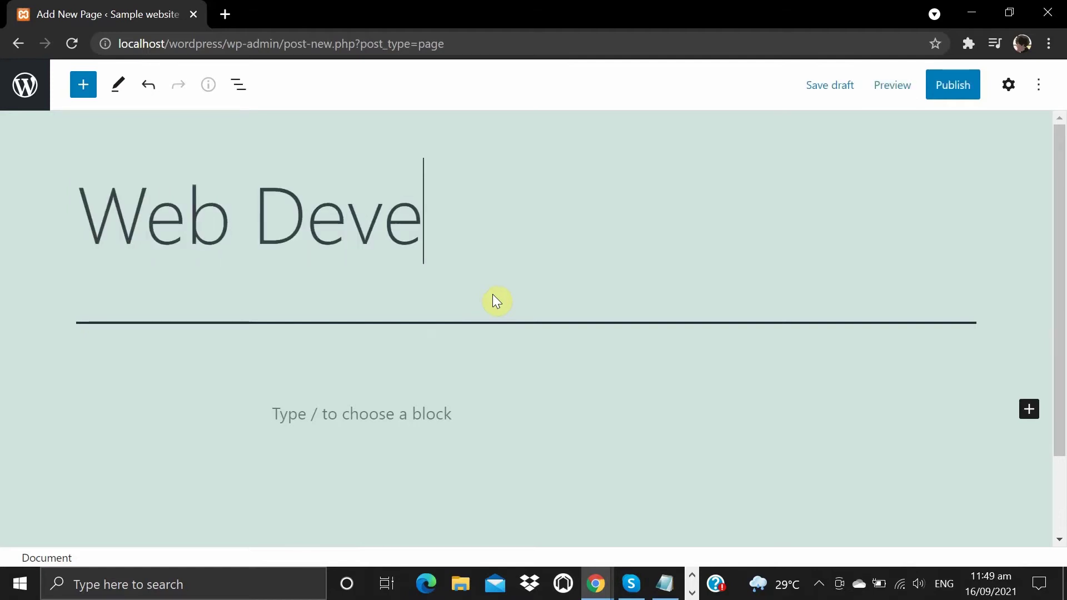
text(lop)
key(BackSpace)
text(op)
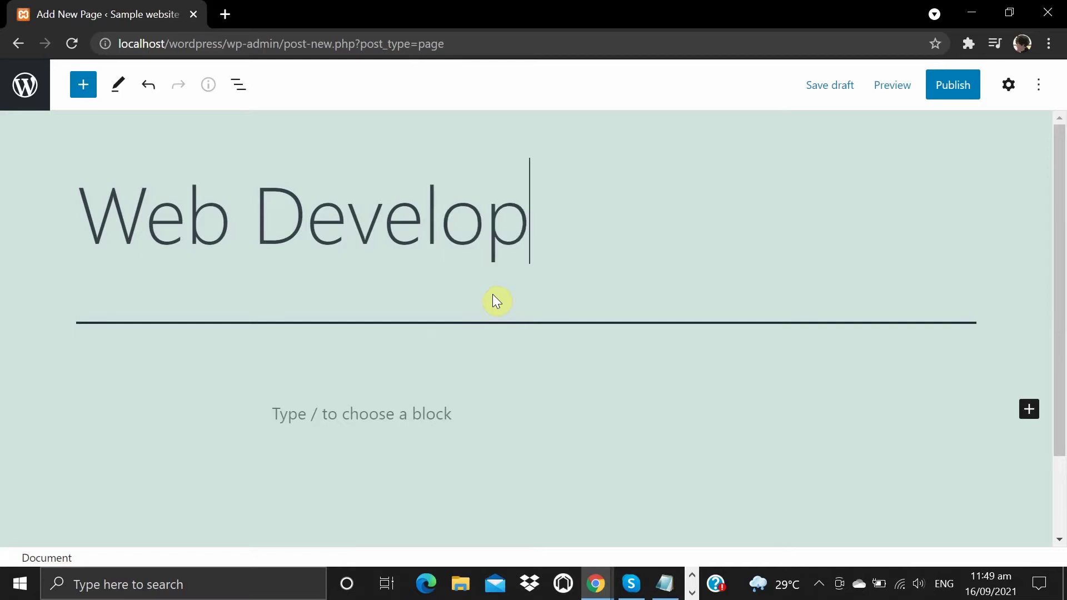
text(ment)
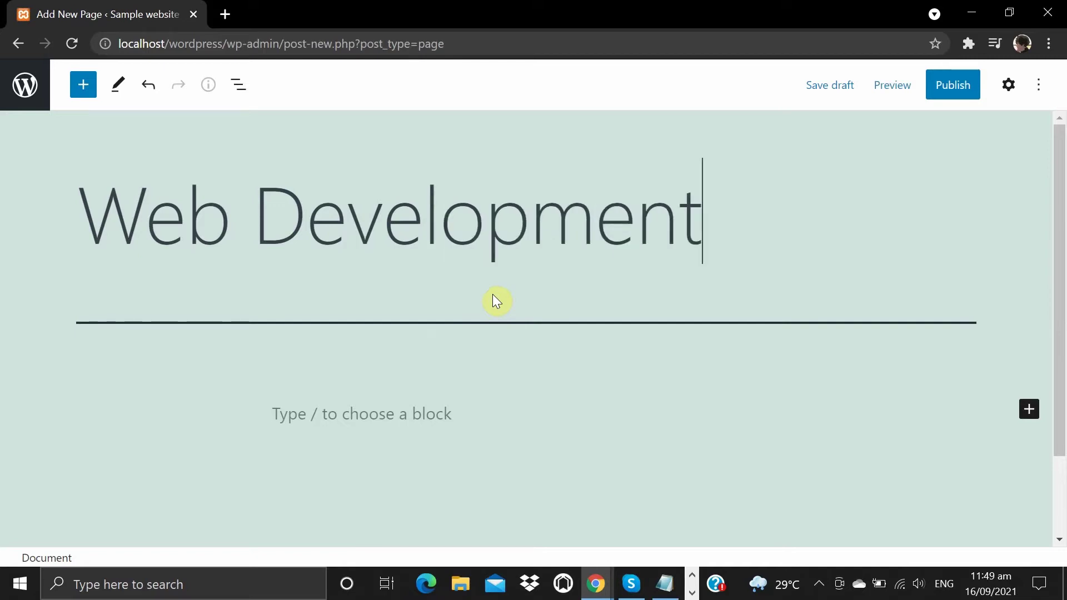
click(463, 408)
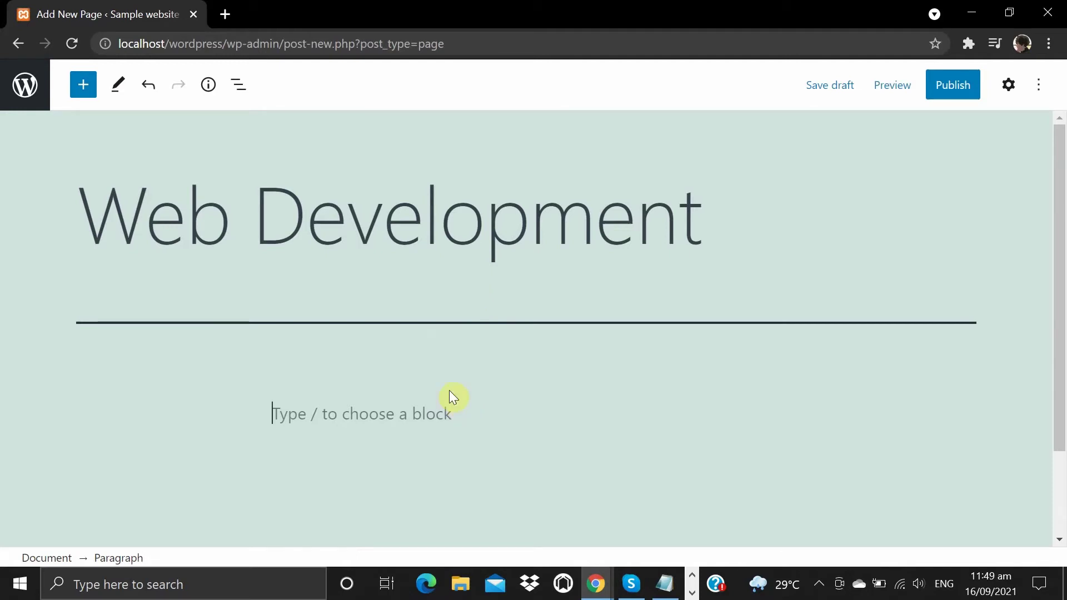
Insert the 'Links area' pattern and select its Let's Connect heading.
click(84, 86)
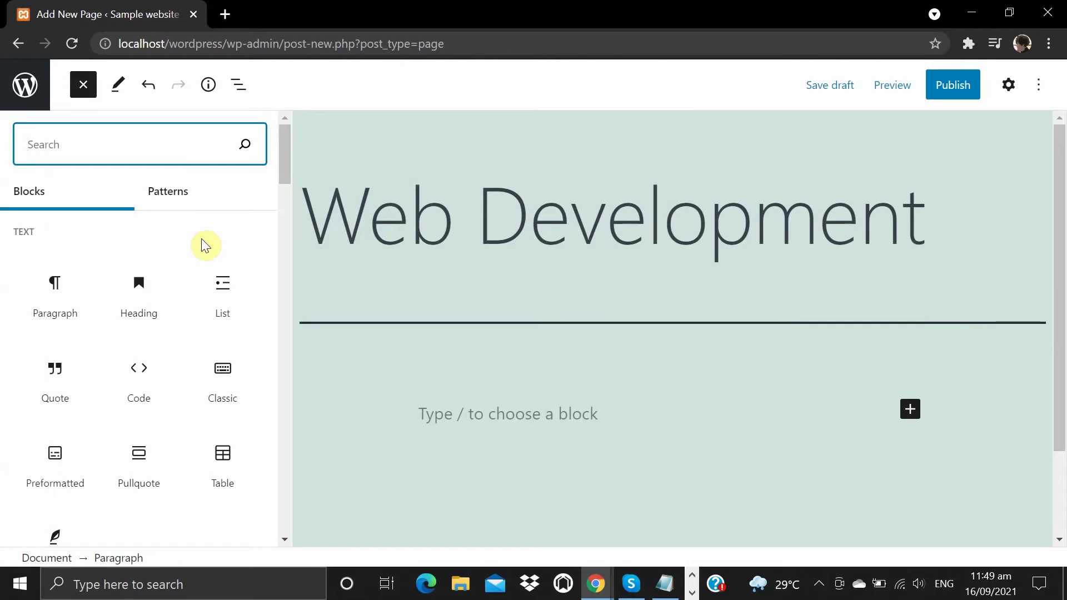
scroll(204, 245, down, 5)
scroll(207, 245, down, 5)
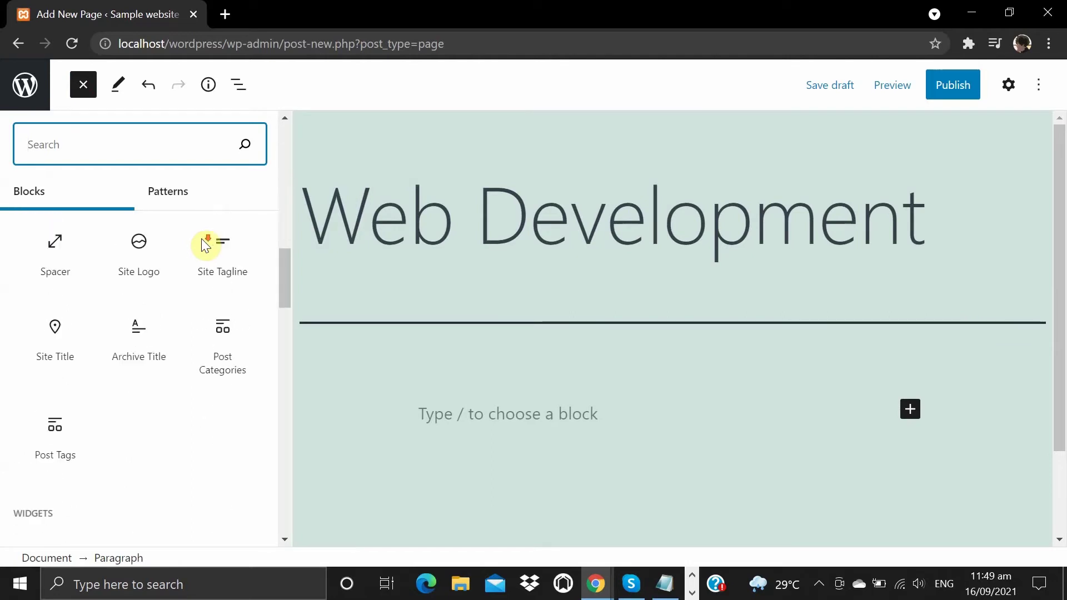
scroll(207, 245, down, 5)
scroll(210, 249, up, 15)
click(161, 201)
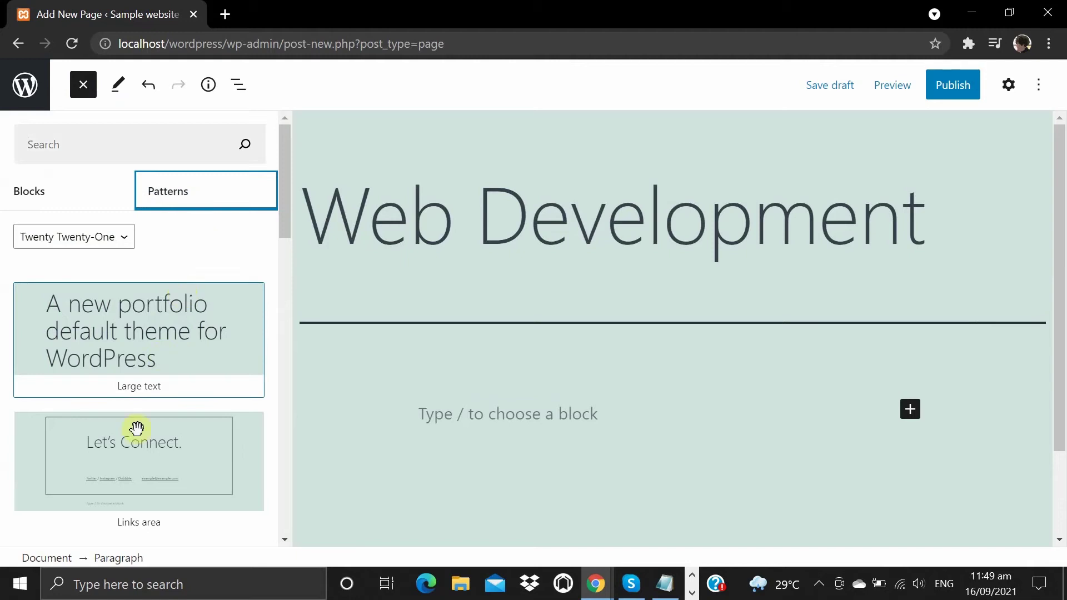
click(135, 463)
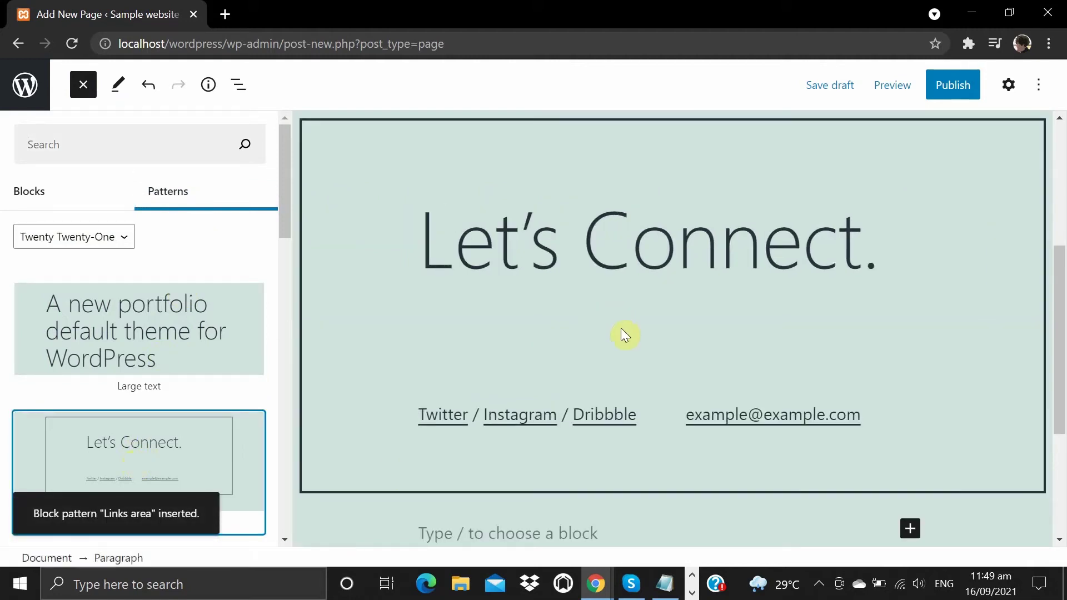
click(543, 239)
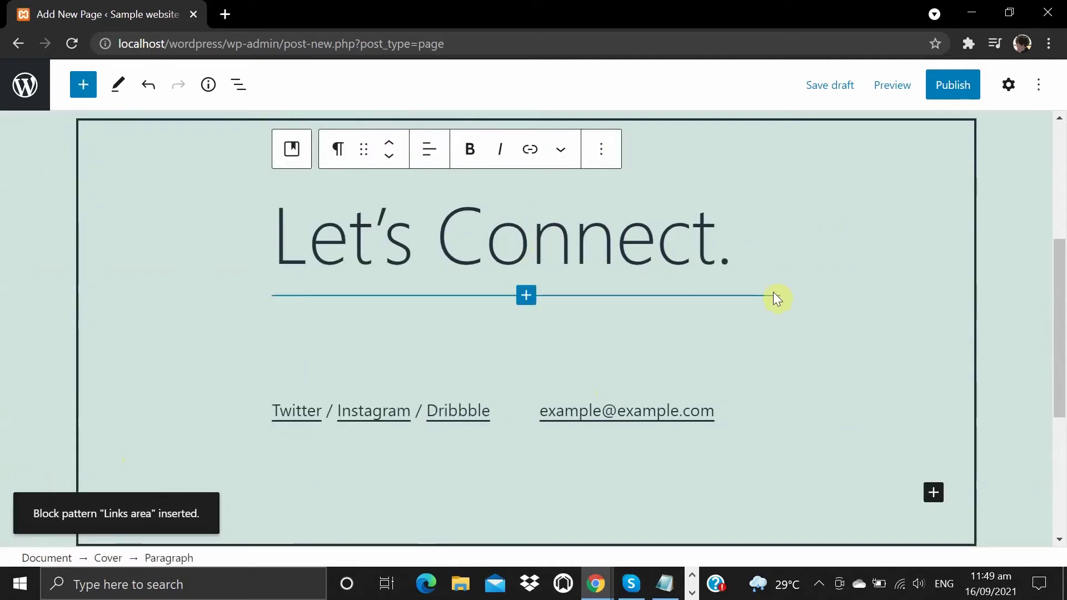
Replace the Let's Connect heading with 'We Develop!'.
key(ctrl+a)
key(BackSpace)
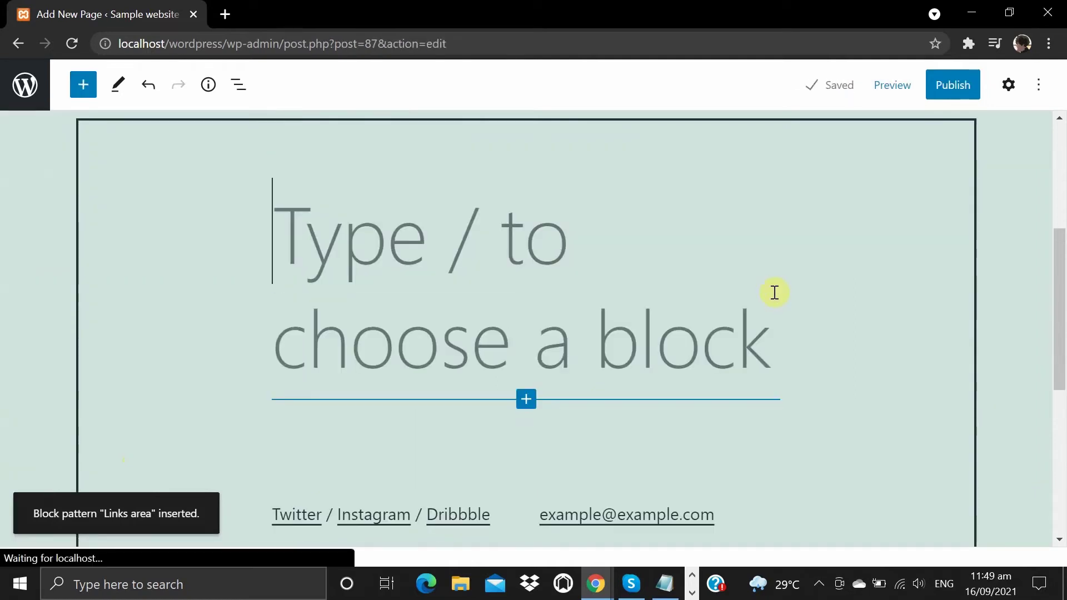
text(We D)
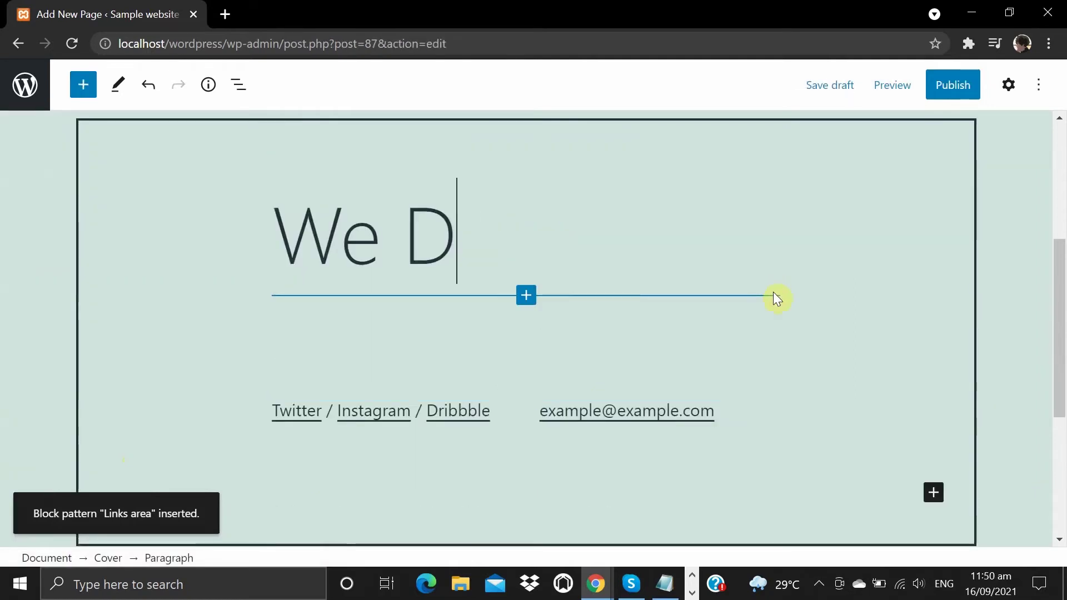
text(evelo)
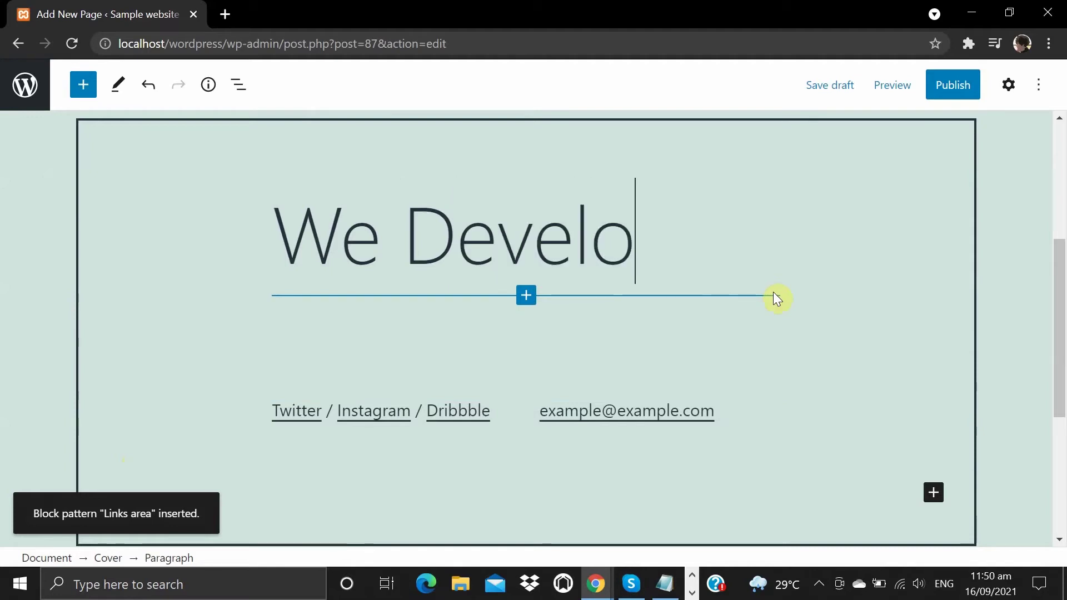
text(p!)
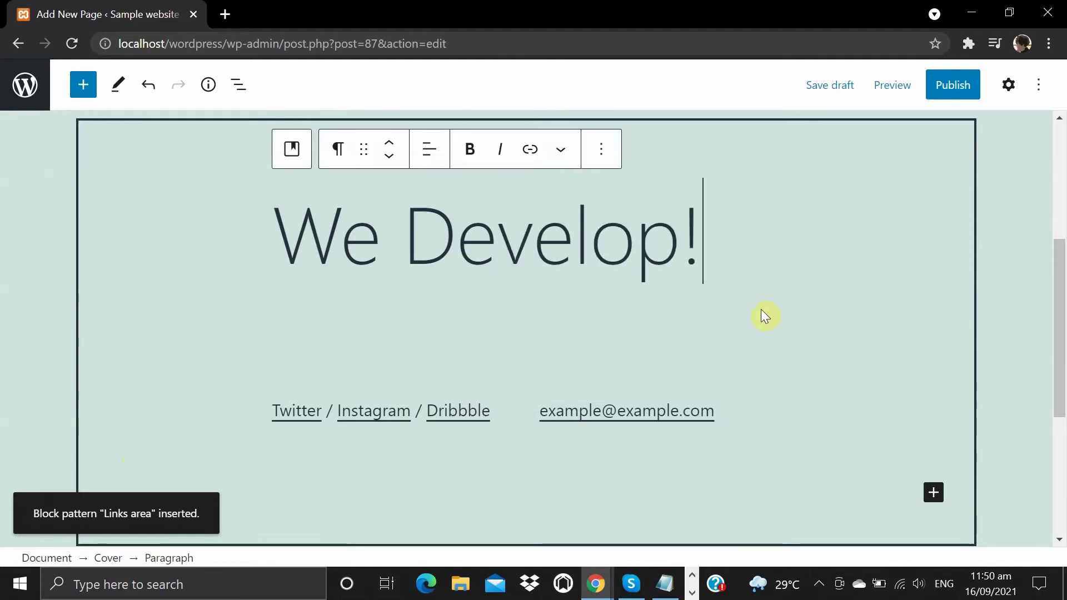
scroll(726, 341, up, 5)
scroll(726, 339, down, 3)
scroll(726, 336, down, 1)
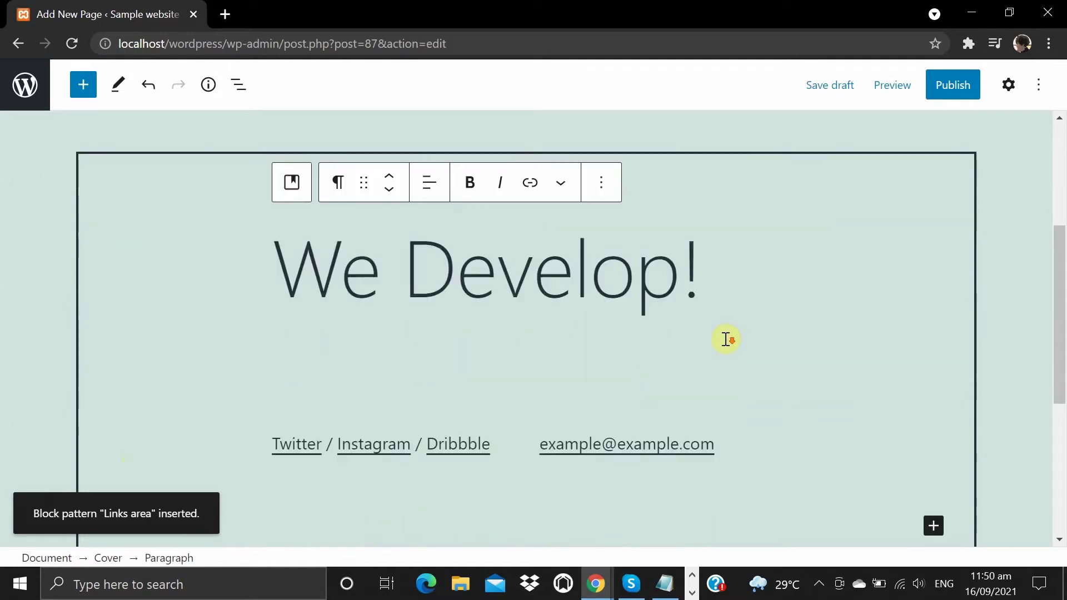
scroll(685, 374, down, 1)
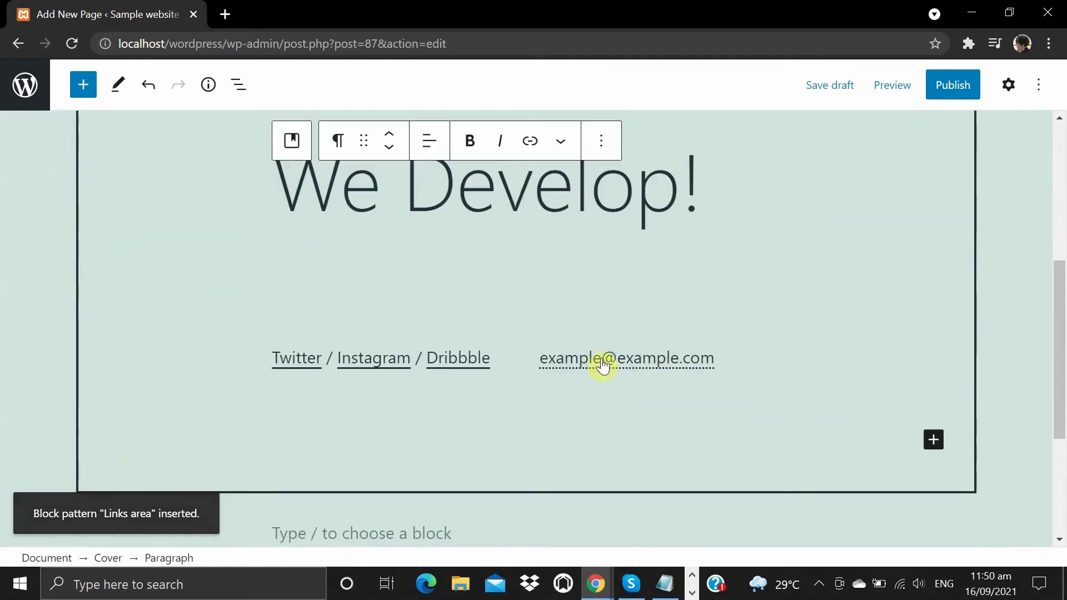
click(615, 361)
key(ctrl+shift+Left)
text(support)
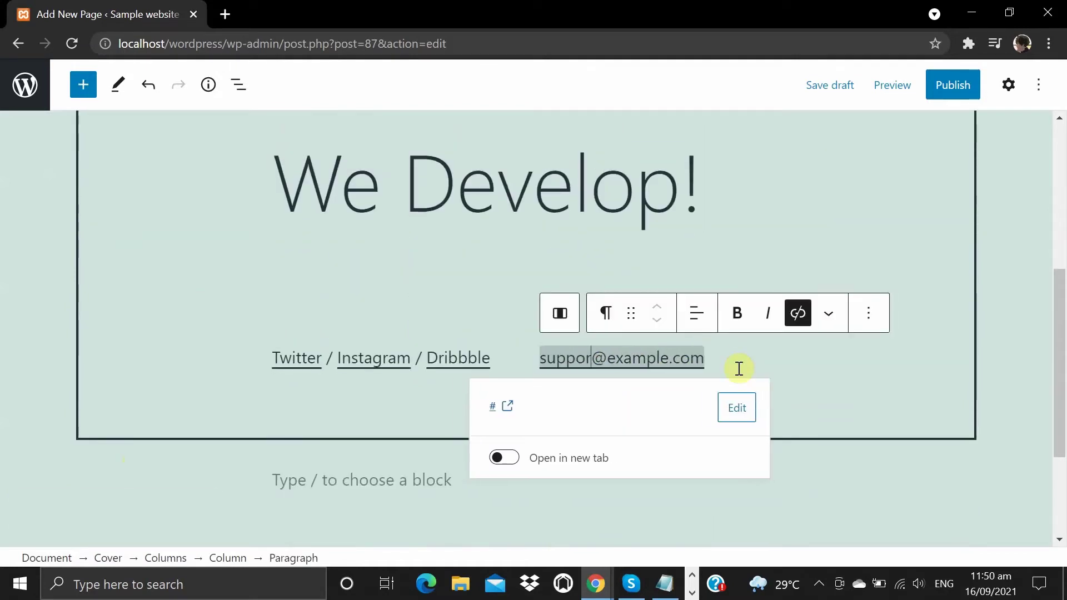
key(shift+End)
text(rypacimarket)
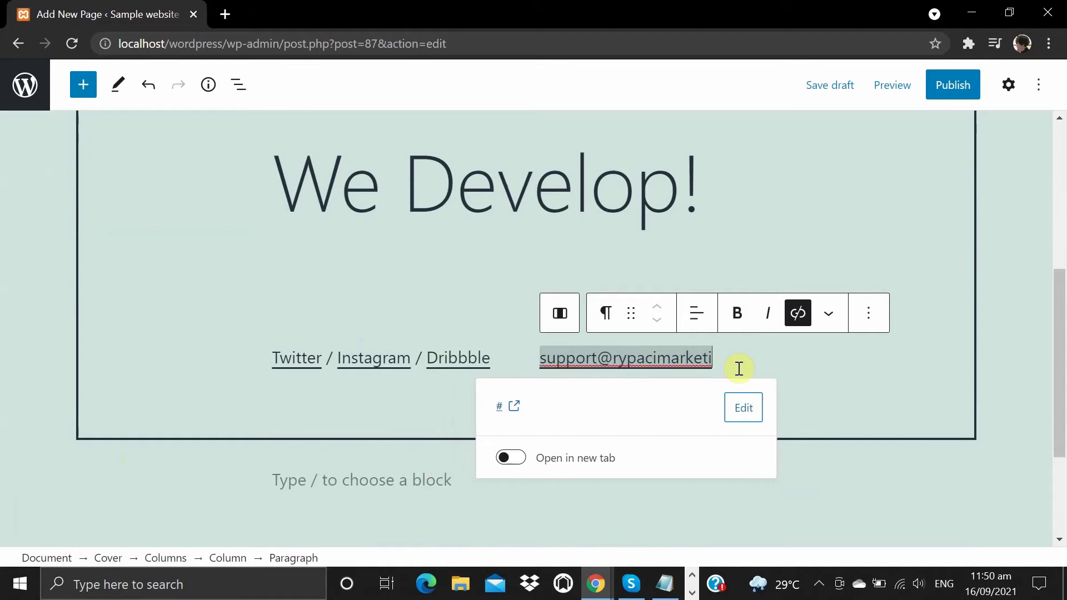
text(ingsolution.com)
Set the email paragraph's font size to extra small.
click(868, 285)
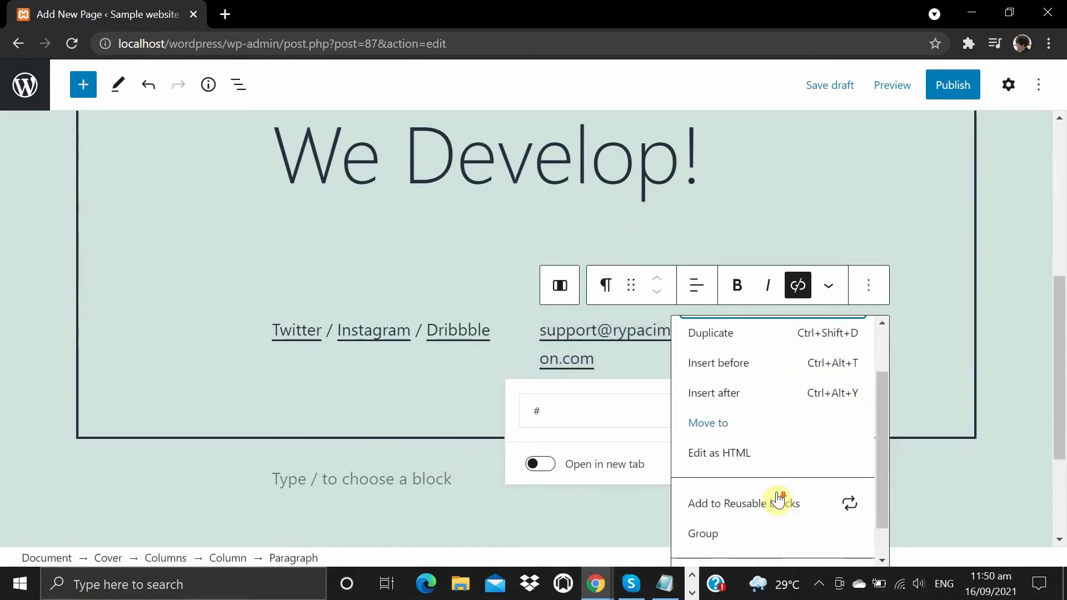
scroll(775, 445, up, 2)
click(735, 341)
click(882, 241)
click(886, 269)
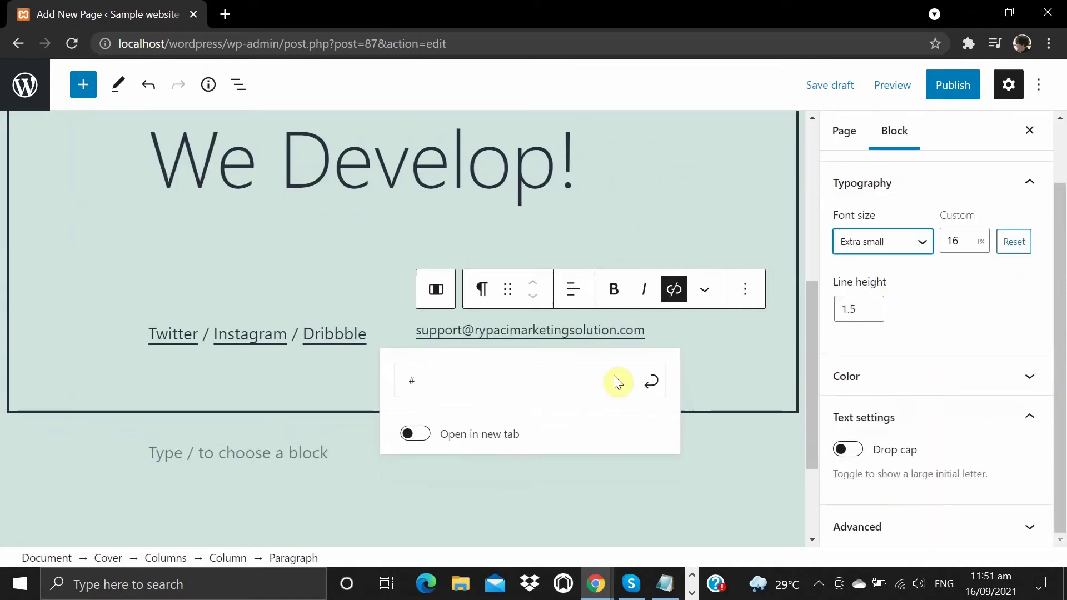
Make the social links row a smaller font size and delete the empty spacer below it.
click(335, 350)
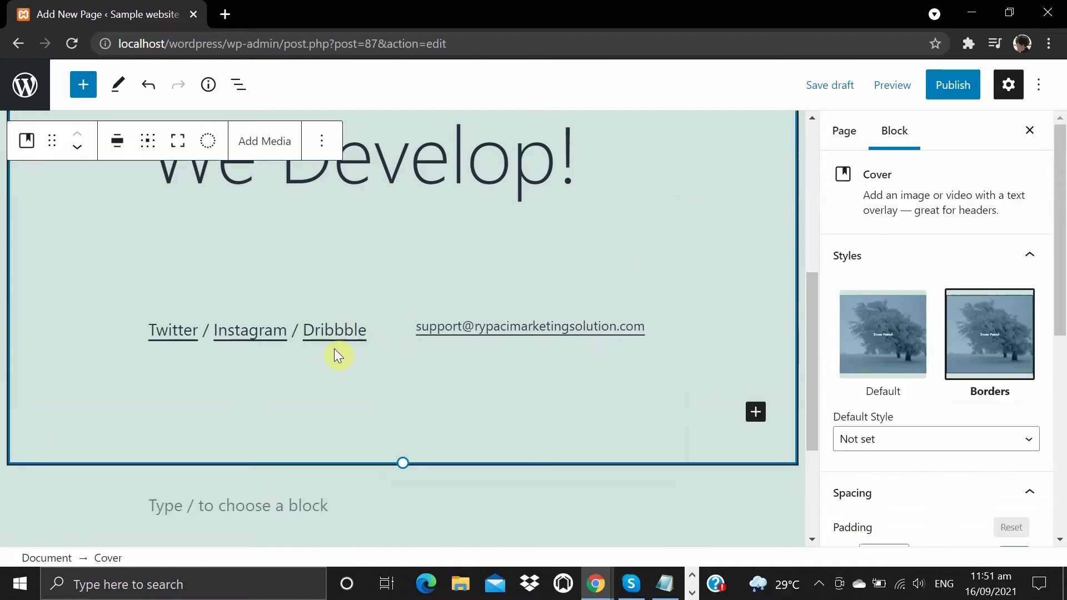
double_click(335, 331)
click(882, 190)
click(903, 289)
key(Delete)
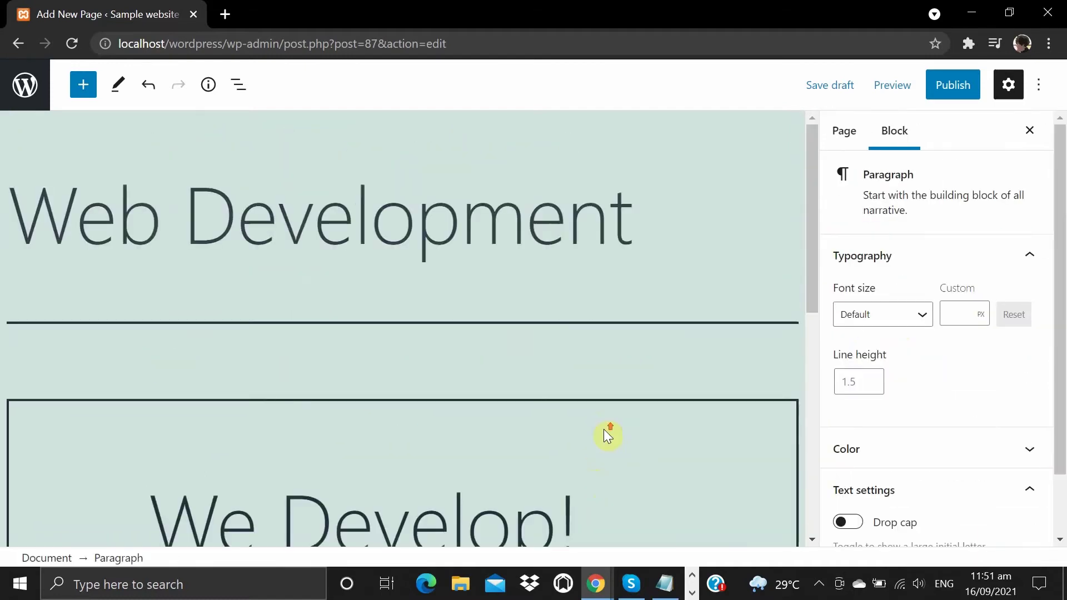
Insert the 'Overlapping images and text' pattern below the We Develop! cover.
scroll(593, 425, down, 1)
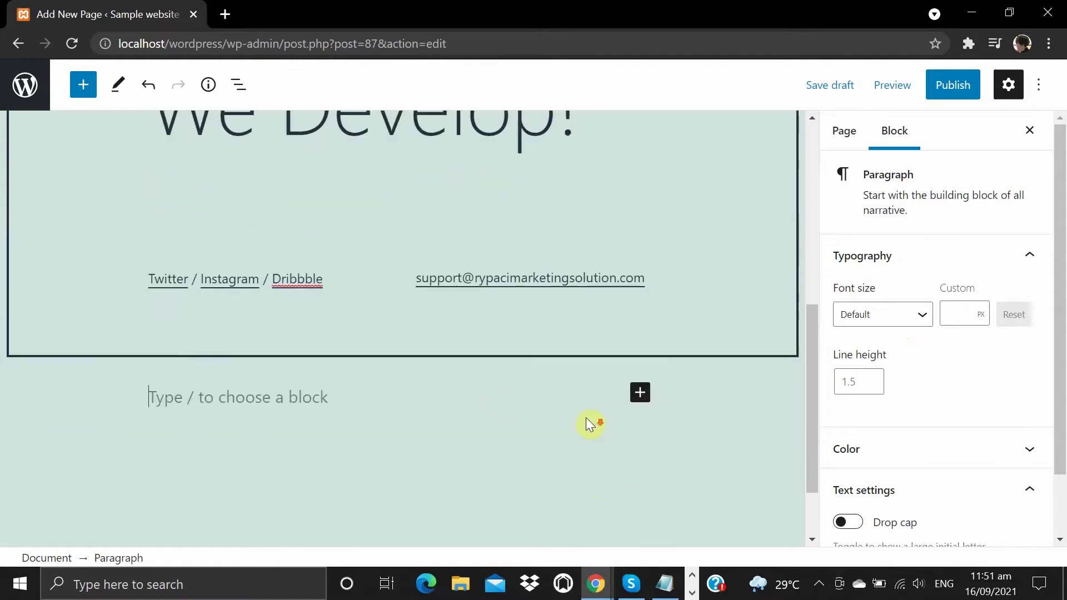
click(83, 84)
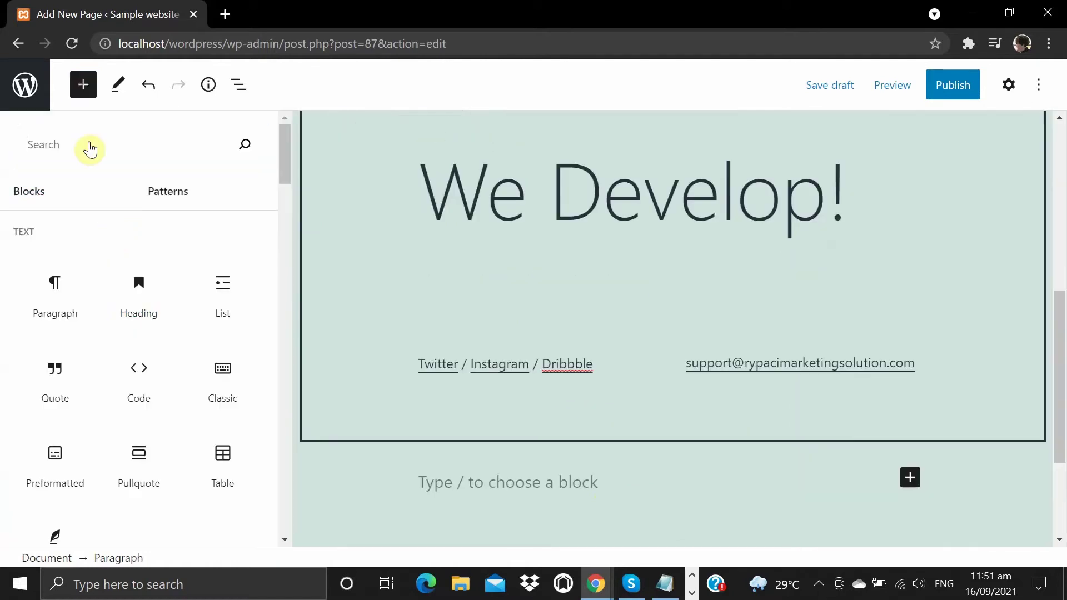
click(172, 195)
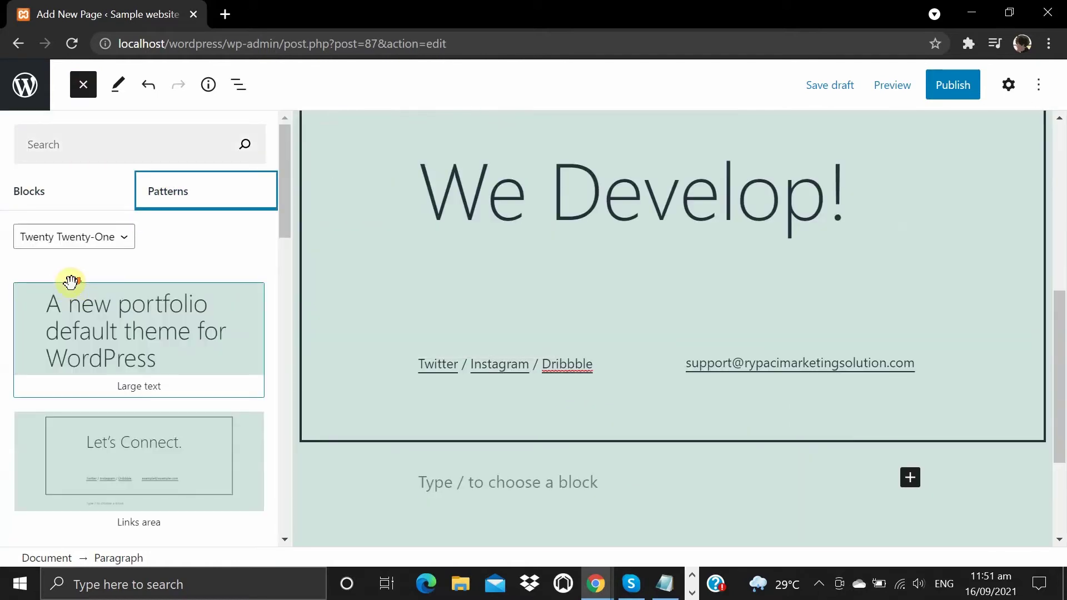
scroll(71, 281, down, 3)
scroll(71, 281, down, 2)
scroll(71, 281, down, 3)
scroll(71, 281, down, 3)
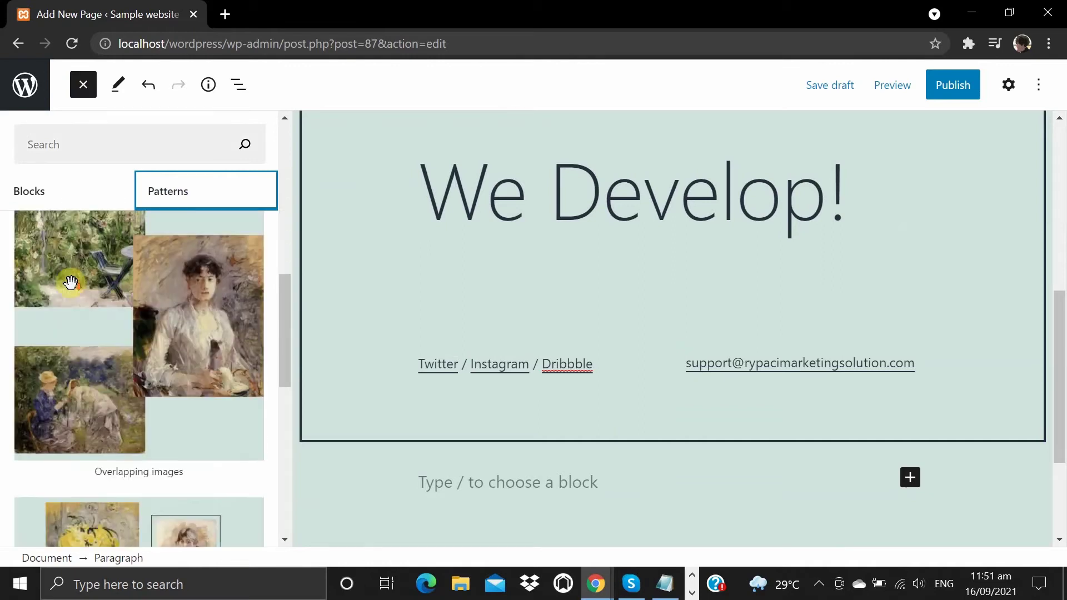
scroll(72, 281, down, 3)
scroll(71, 281, down, 3)
scroll(71, 281, down, 2)
scroll(71, 281, down, 2)
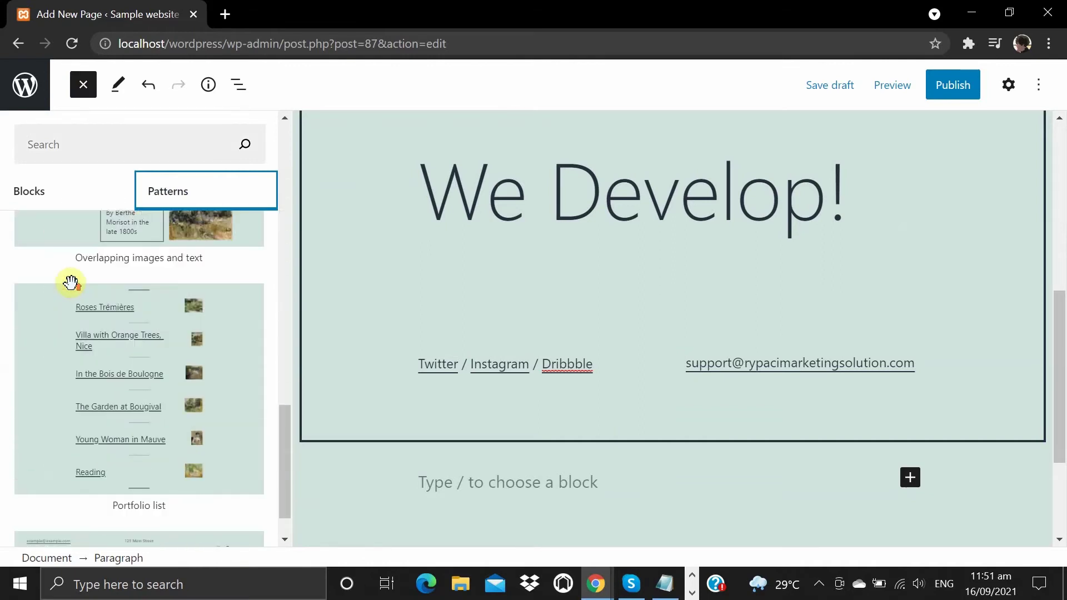
scroll(71, 281, up, 2)
scroll(71, 281, down, 2)
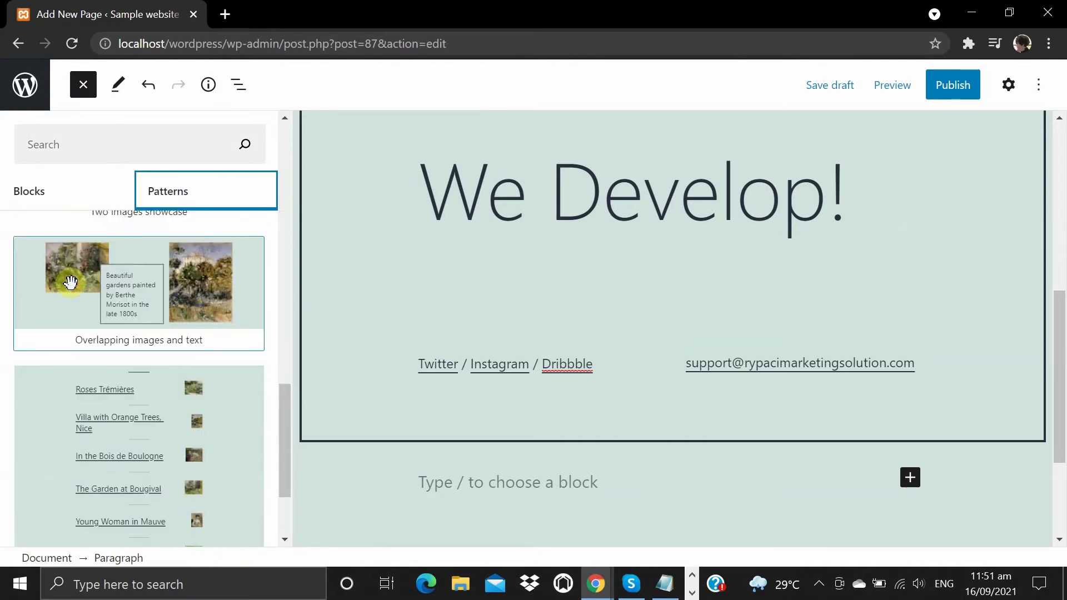
click(72, 281)
Clear the pattern's sample paragraph text.
click(639, 305)
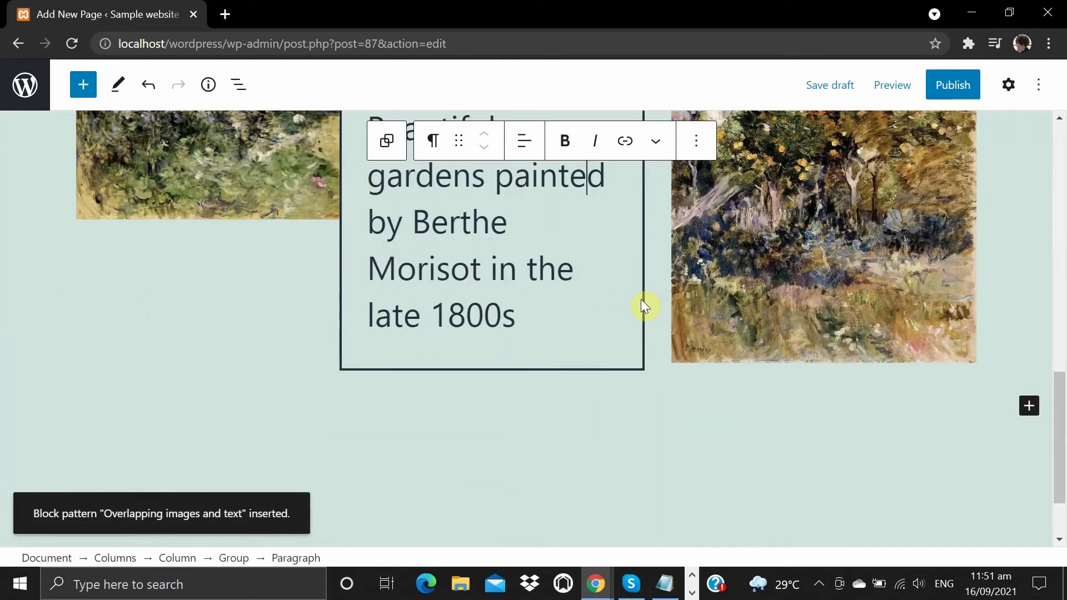
key(ctrl+a)
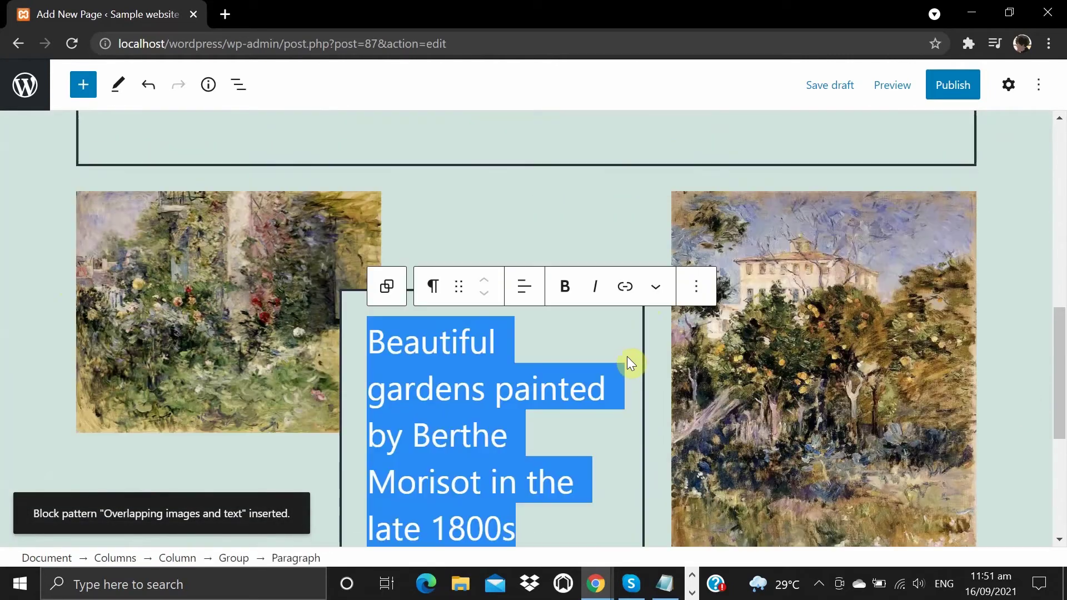
key(BackSpace)
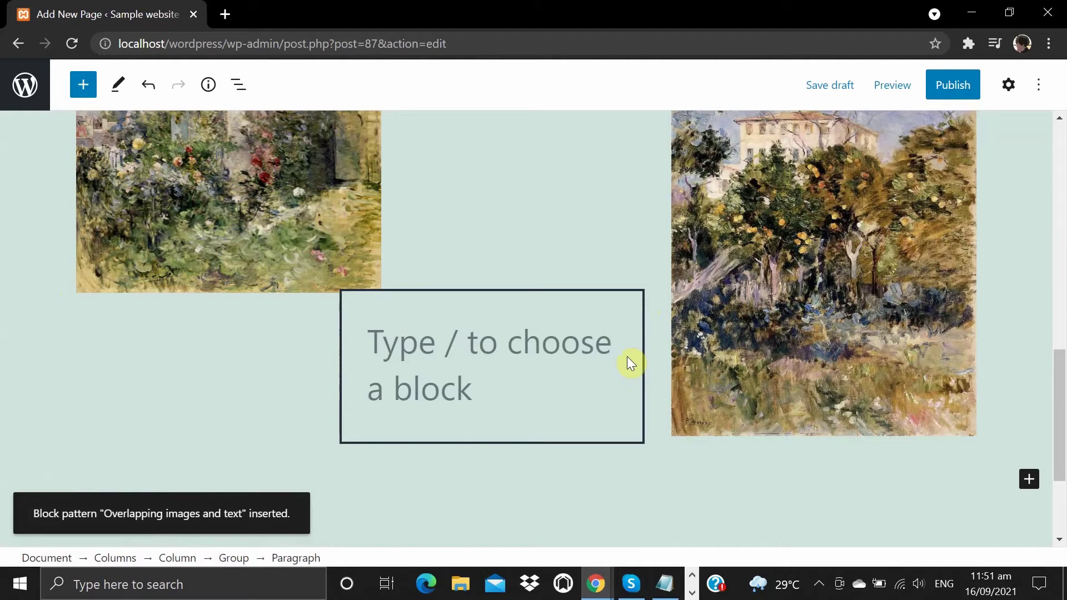
Write the paragraph "It's not about ideas. It's about making ideas happen!".
text(It's no)
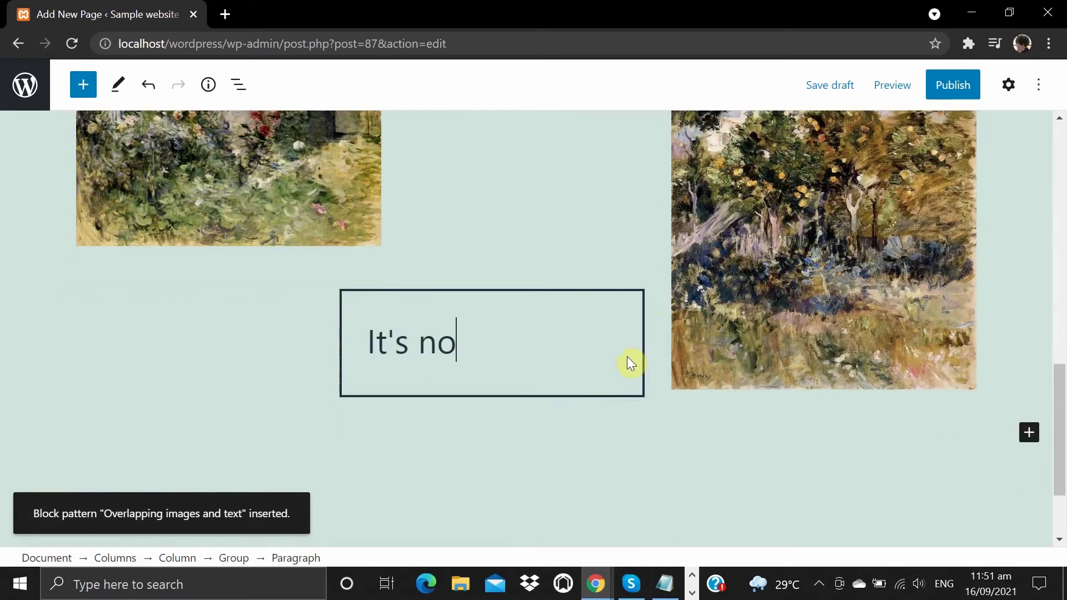
text(t about ideas. It's a)
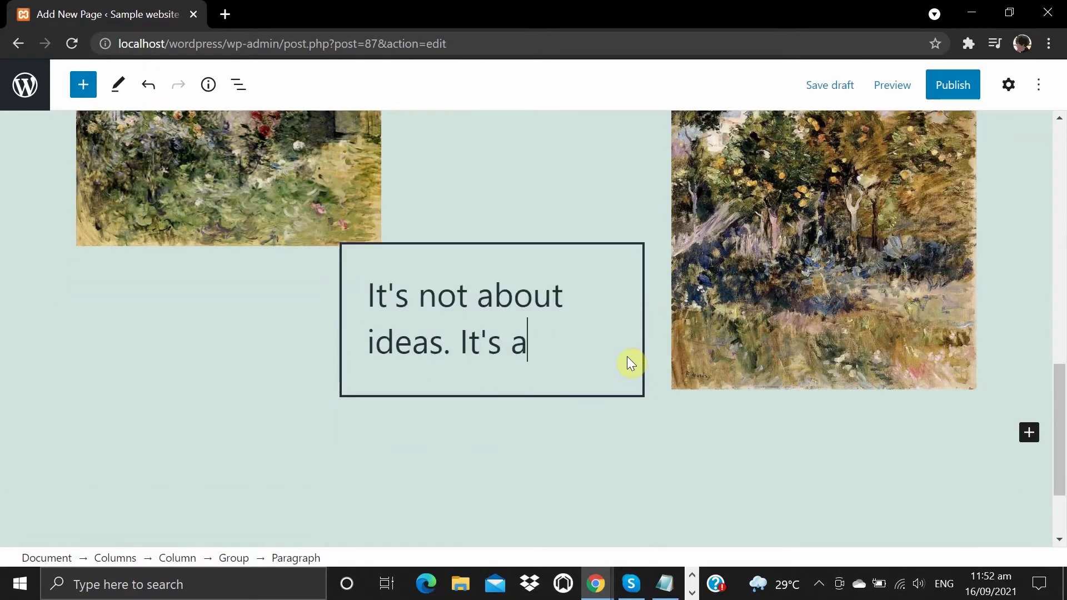
text(bout making ideas happen!)
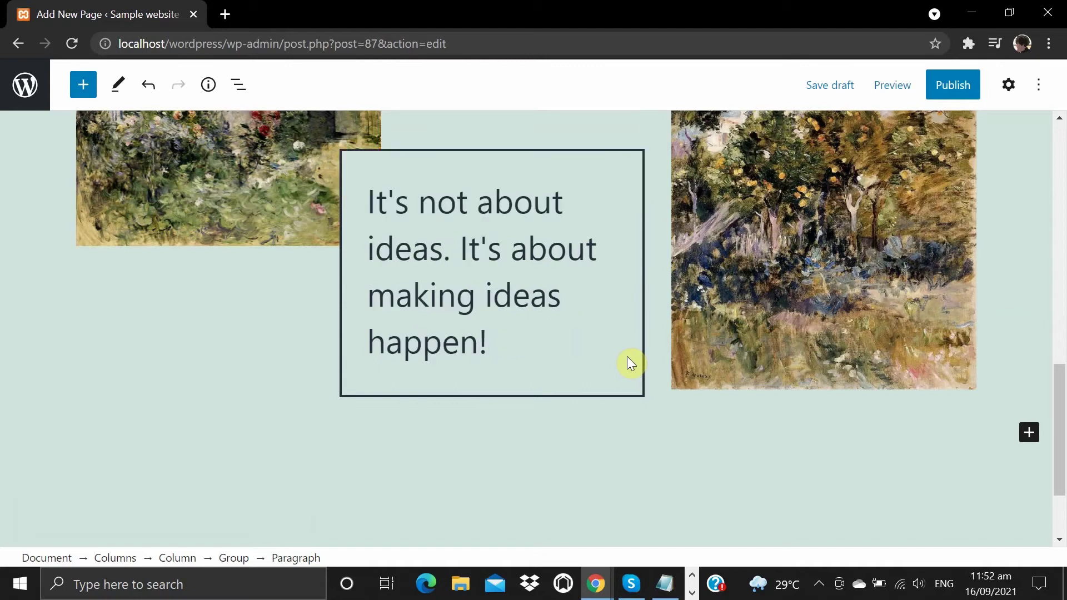
scroll(732, 429, up, 3)
scroll(729, 428, up, 3)
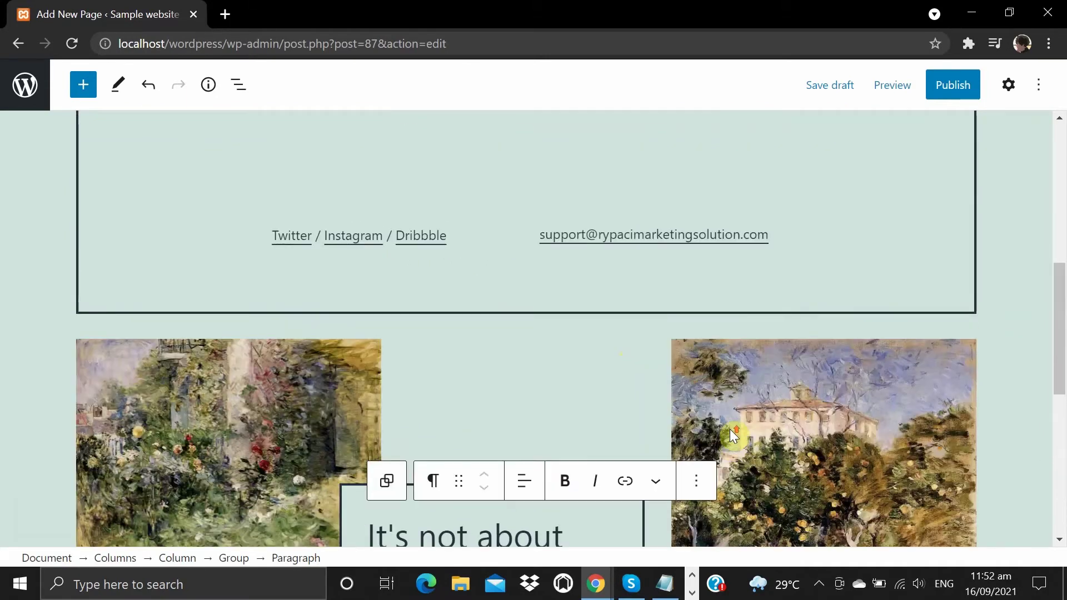
scroll(729, 428, up, 2)
scroll(730, 429, down, 2)
scroll(725, 420, down, 3)
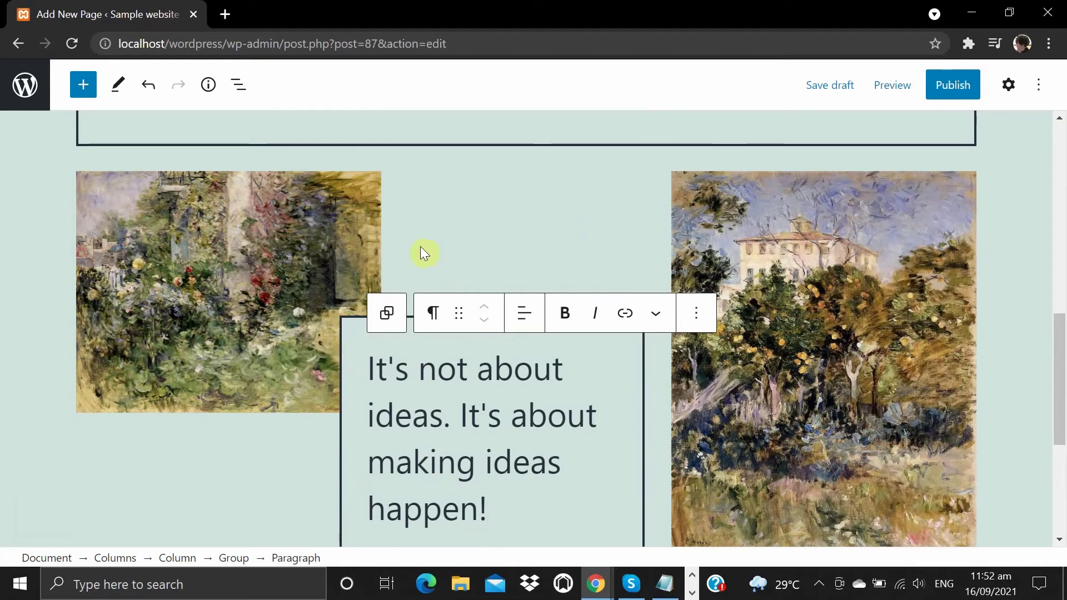
Replace the left painting with the man-at-desk photo and the right one with two people at a table.
click(277, 262)
click(368, 223)
click(377, 253)
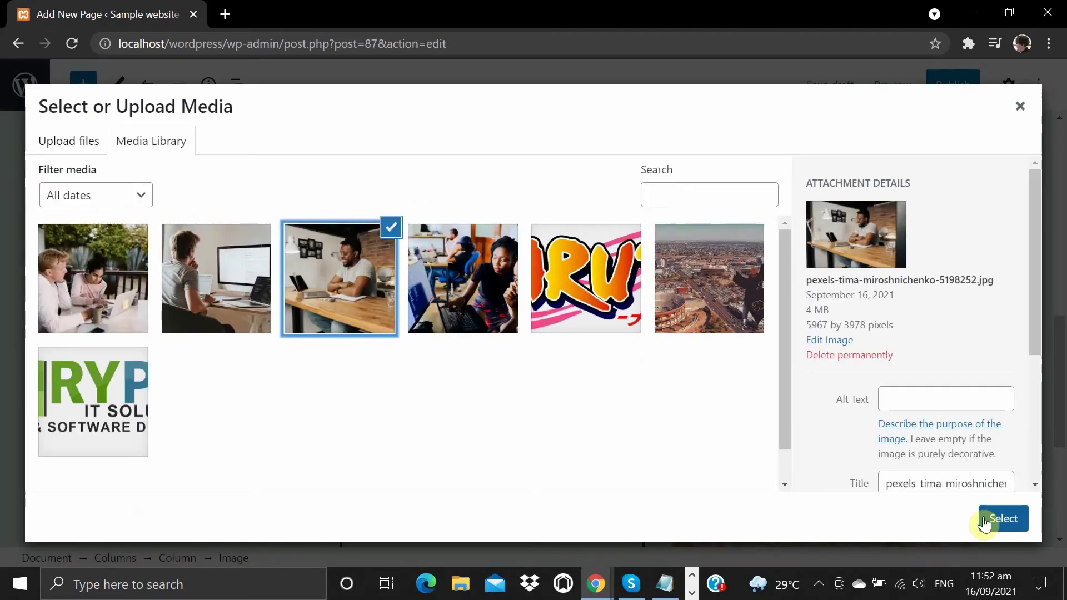
click(1002, 518)
click(823, 471)
click(995, 139)
click(952, 198)
click(93, 278)
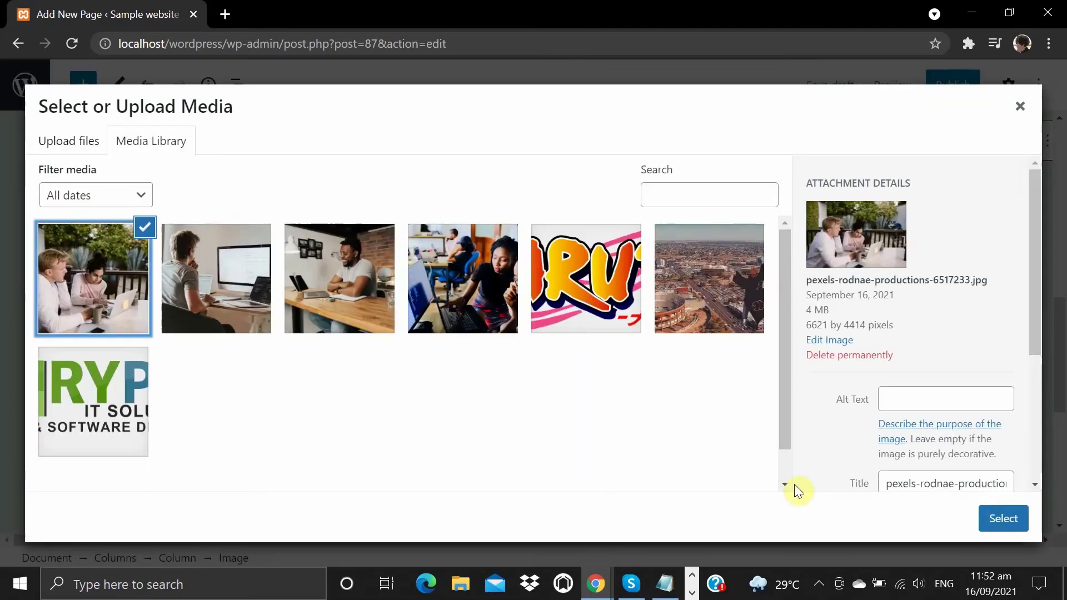
click(1003, 518)
Add an empty block below the quote section.
scroll(738, 440, up, 5)
scroll(735, 441, down, 2)
scroll(735, 442, down, 3)
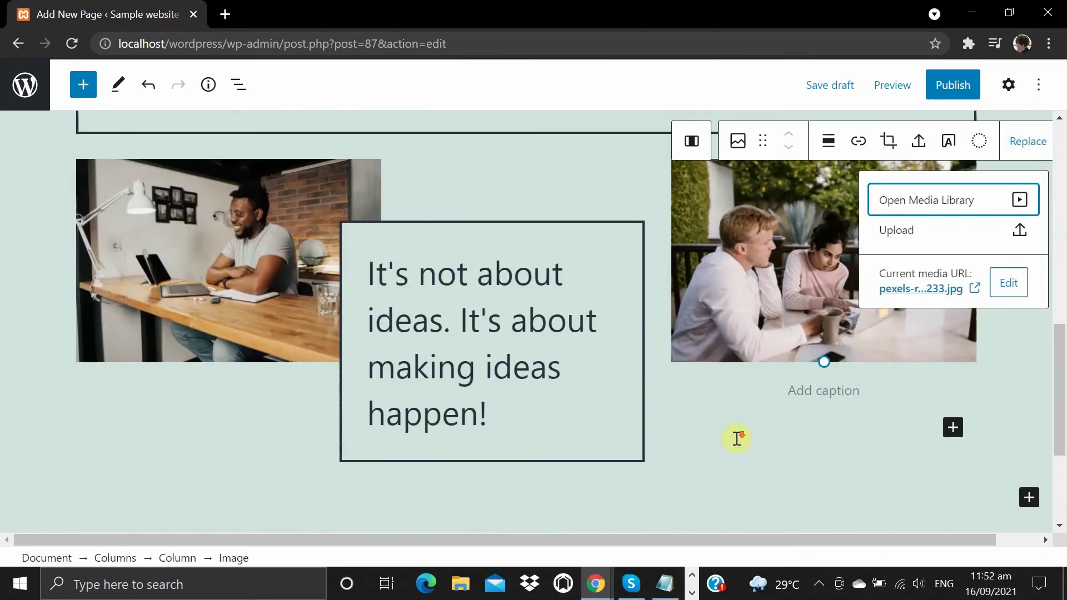
scroll(734, 438, up, 3)
scroll(734, 438, up, 3)
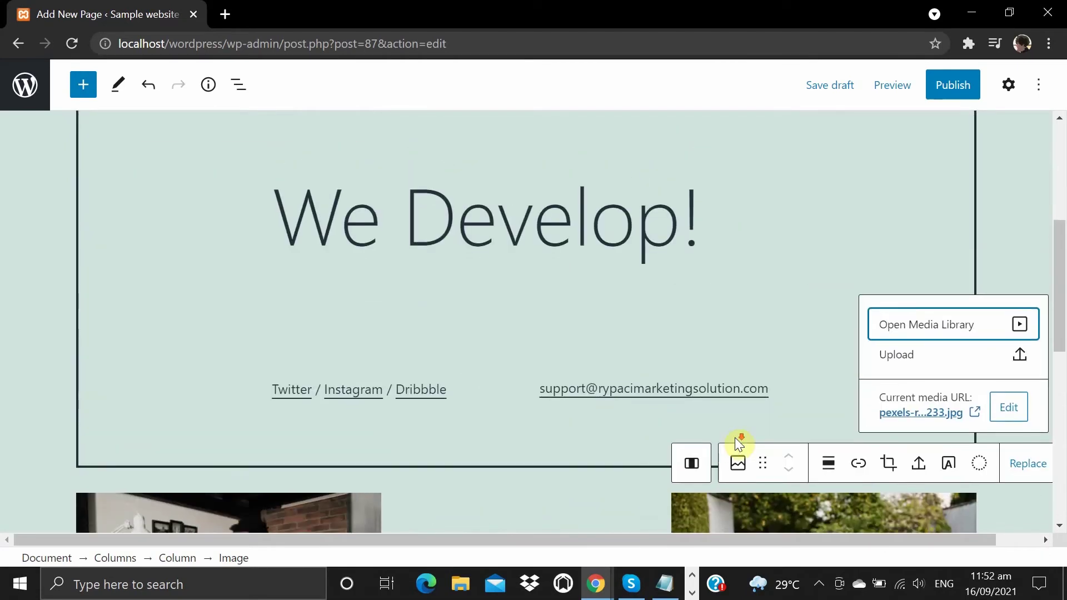
scroll(734, 438, down, 4)
scroll(734, 438, down, 3)
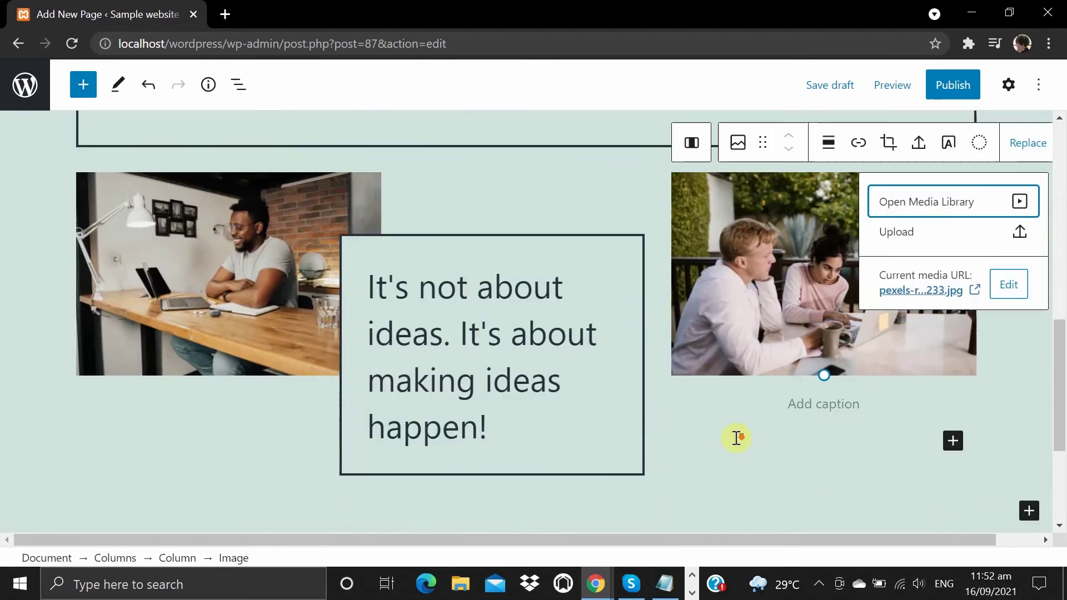
scroll(735, 437, down, 2)
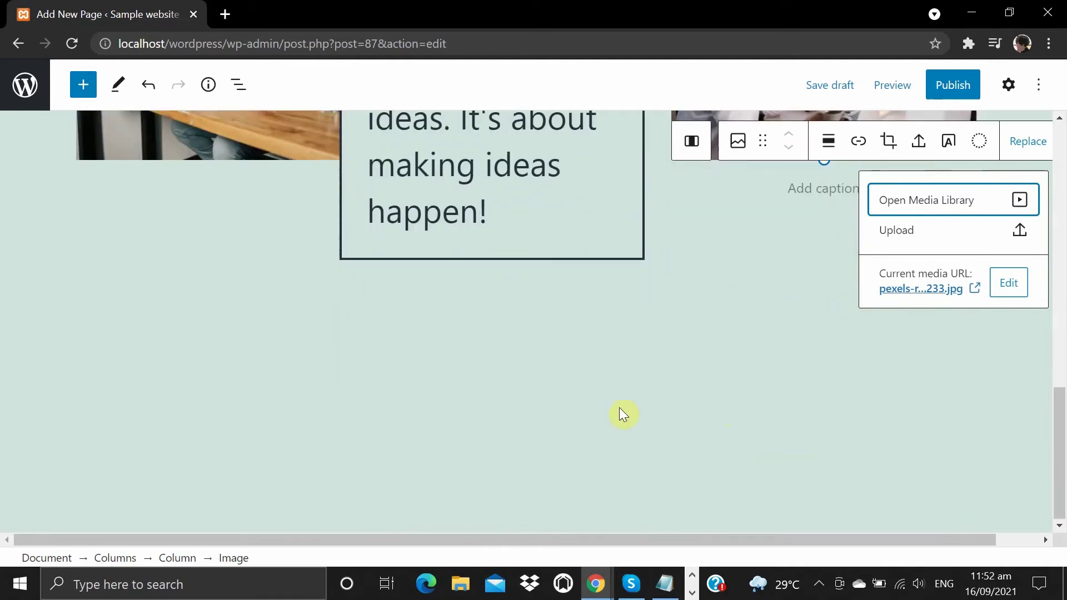
click(522, 386)
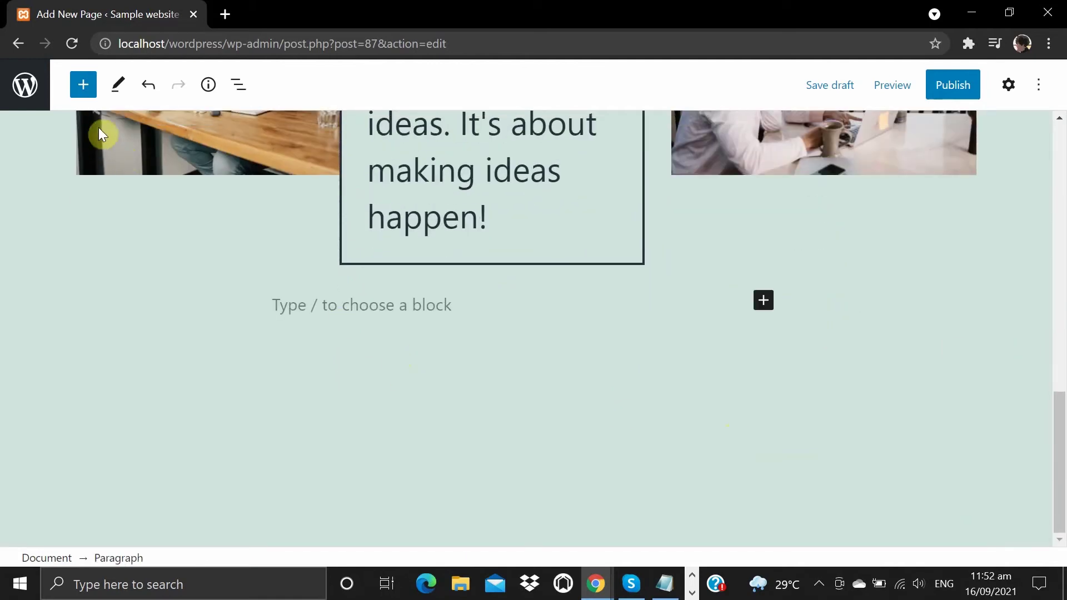
Insert the Media and text article title pattern below the quote section.
click(83, 85)
click(187, 200)
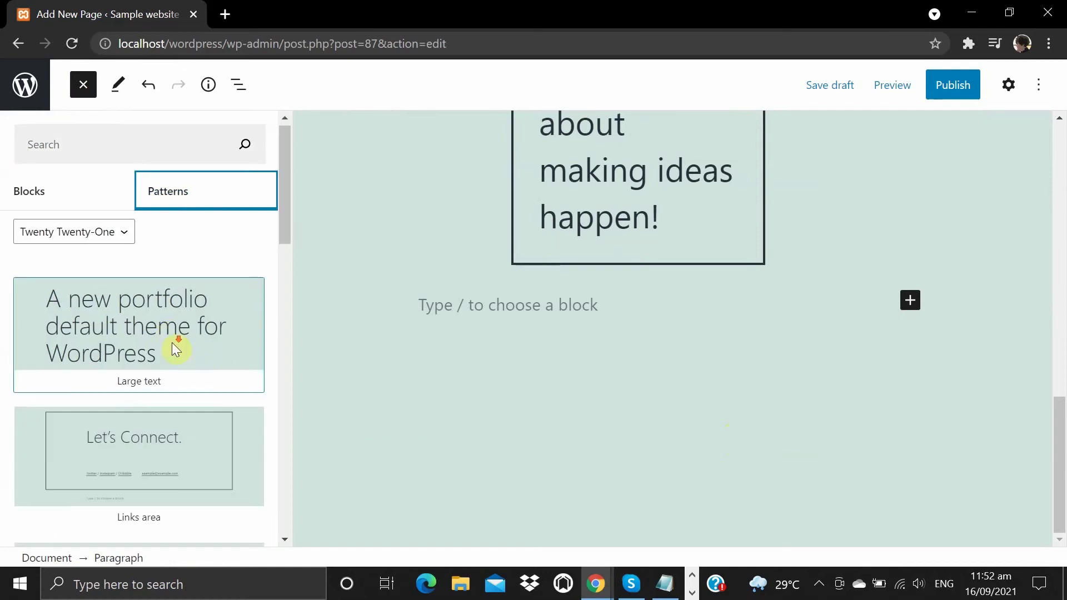
scroll(172, 342, down, 5)
scroll(171, 340, down, 2)
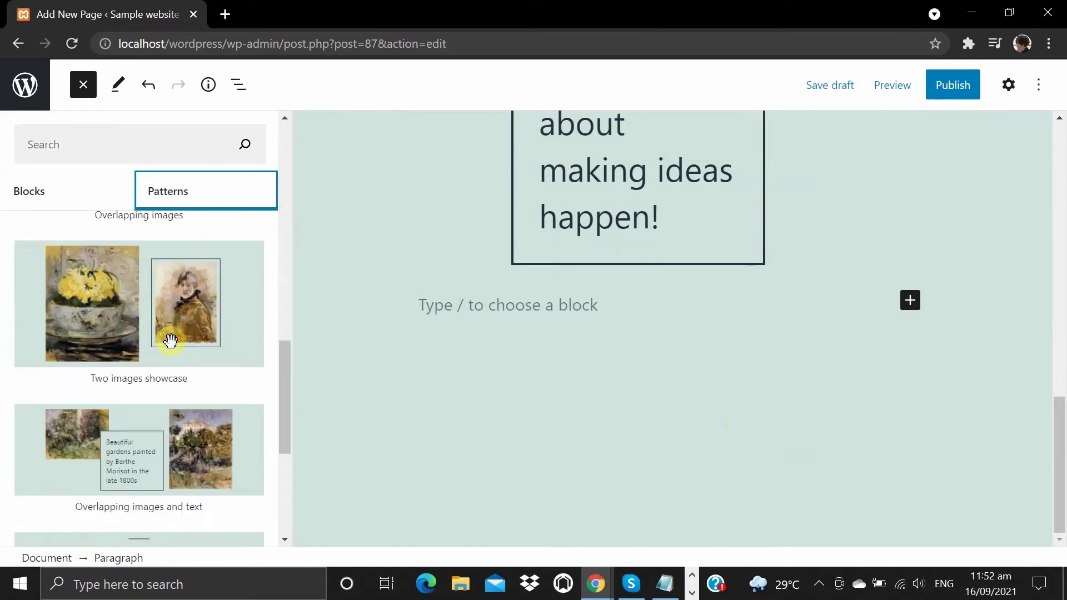
scroll(170, 341, down, 5)
scroll(169, 341, up, 5)
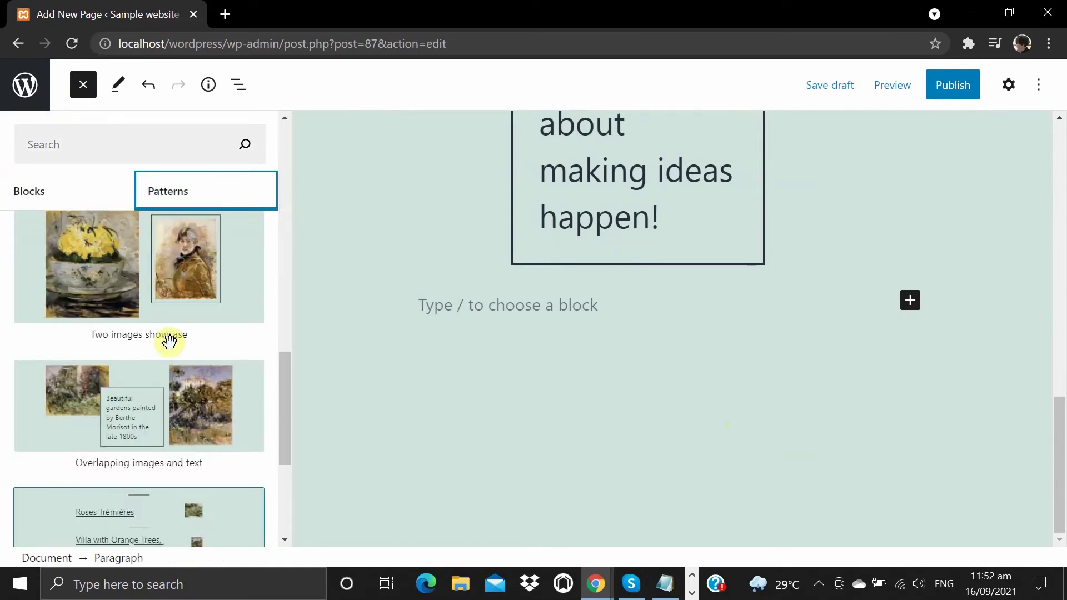
scroll(169, 341, up, 2)
scroll(170, 340, up, 3)
scroll(169, 341, up, 5)
scroll(169, 341, up, 5)
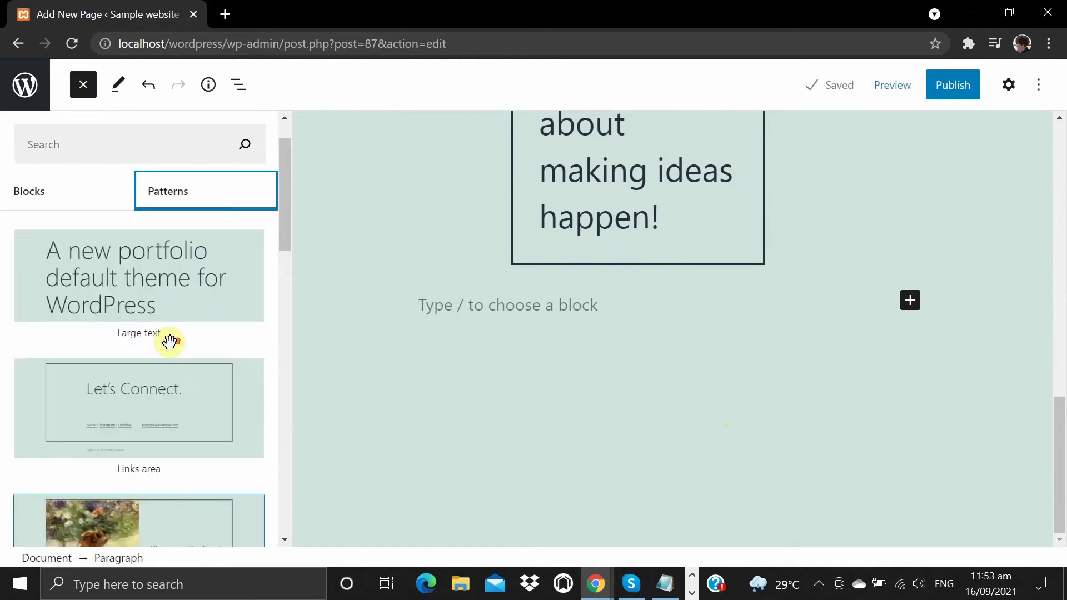
scroll(170, 341, up, 2)
scroll(170, 341, down, 5)
click(148, 348)
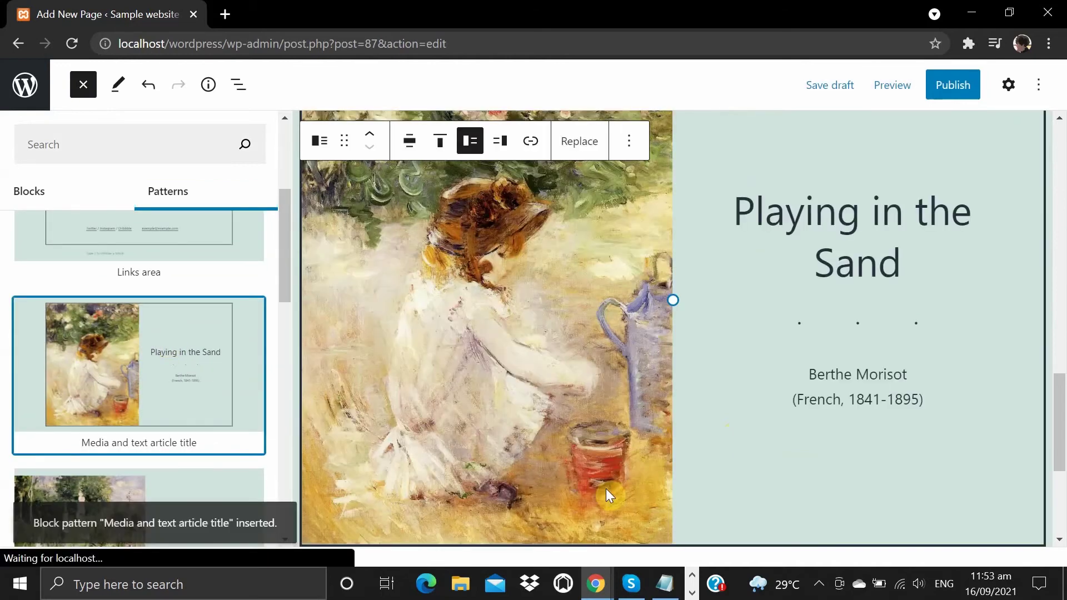
Rename the heading to 'Our Services' and remove the dotted separator beneath it.
click(905, 359)
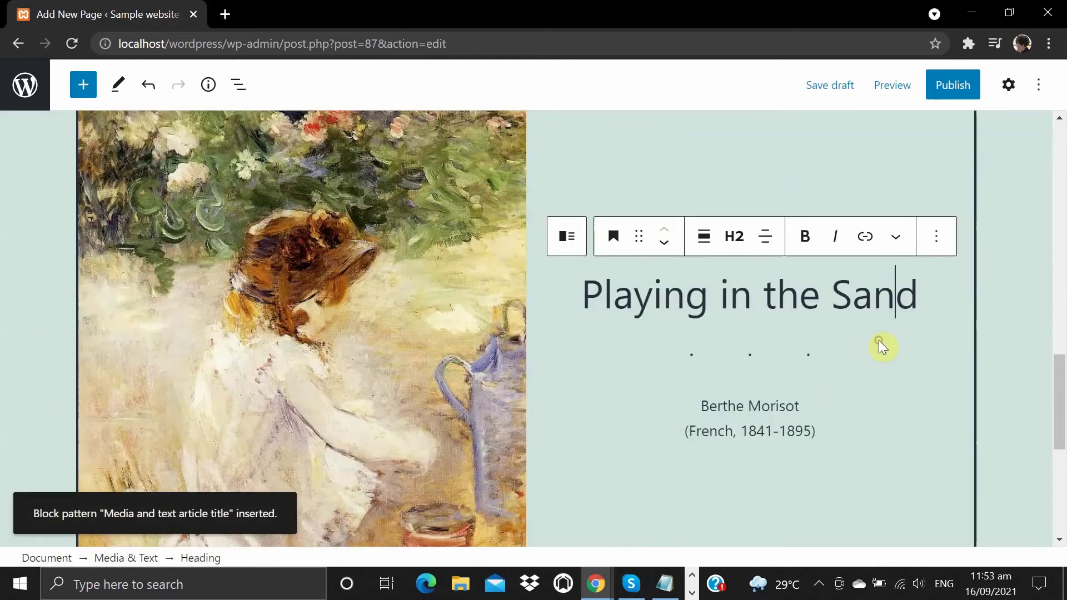
key(ctrl+a)
key(BackSpace)
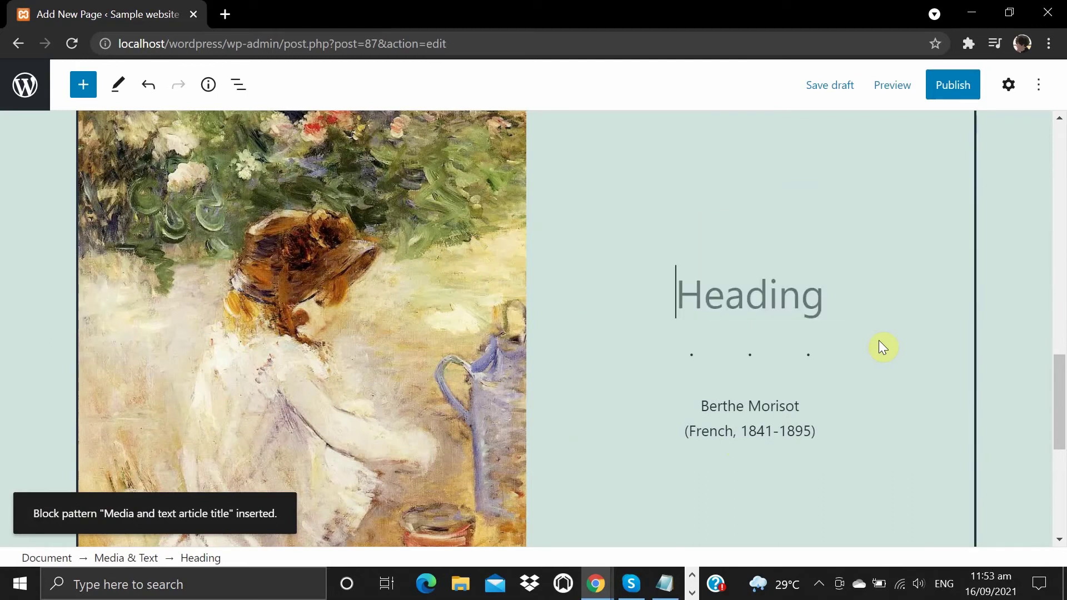
text(Our Services)
click(877, 358)
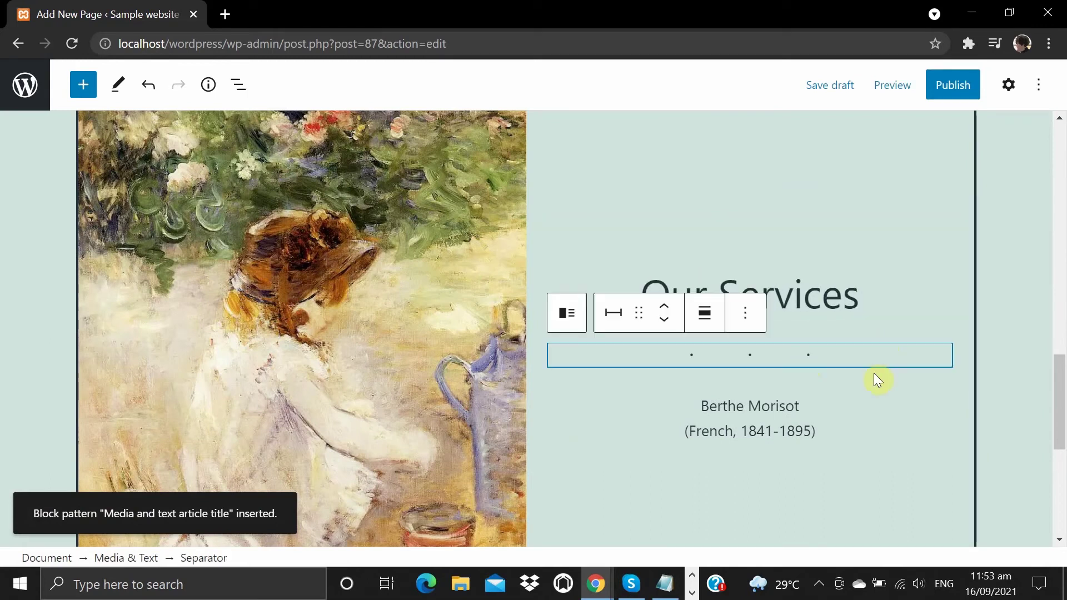
click(745, 313)
scroll(822, 500, down, 2)
click(824, 543)
Add a bulleted list: Web Design & Development, Software Development, Domain & Hosting, SEO.
click(83, 84)
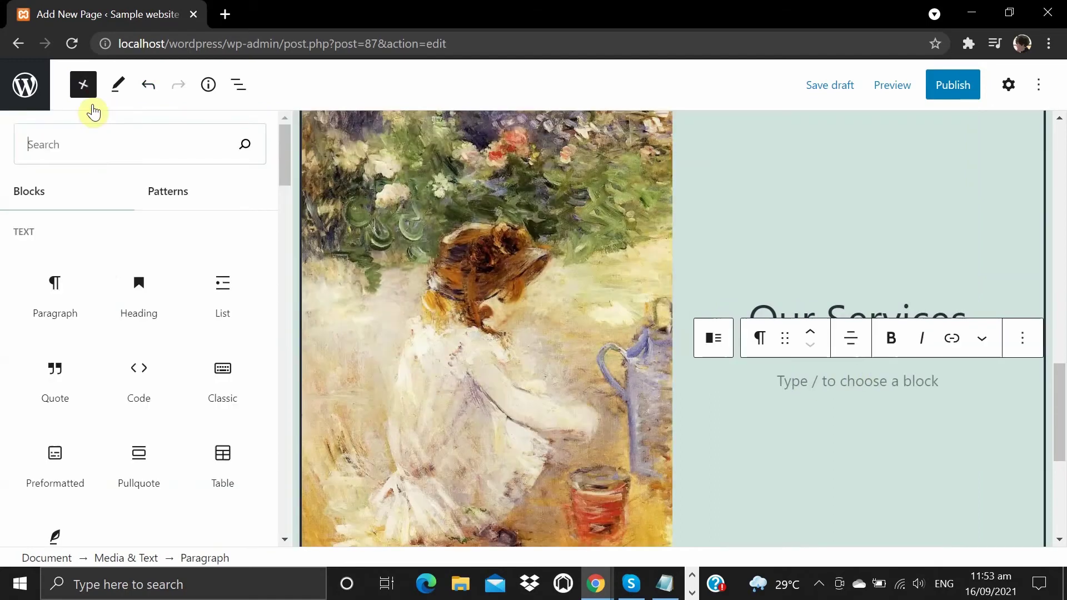
click(222, 295)
click(788, 378)
text(Web Des)
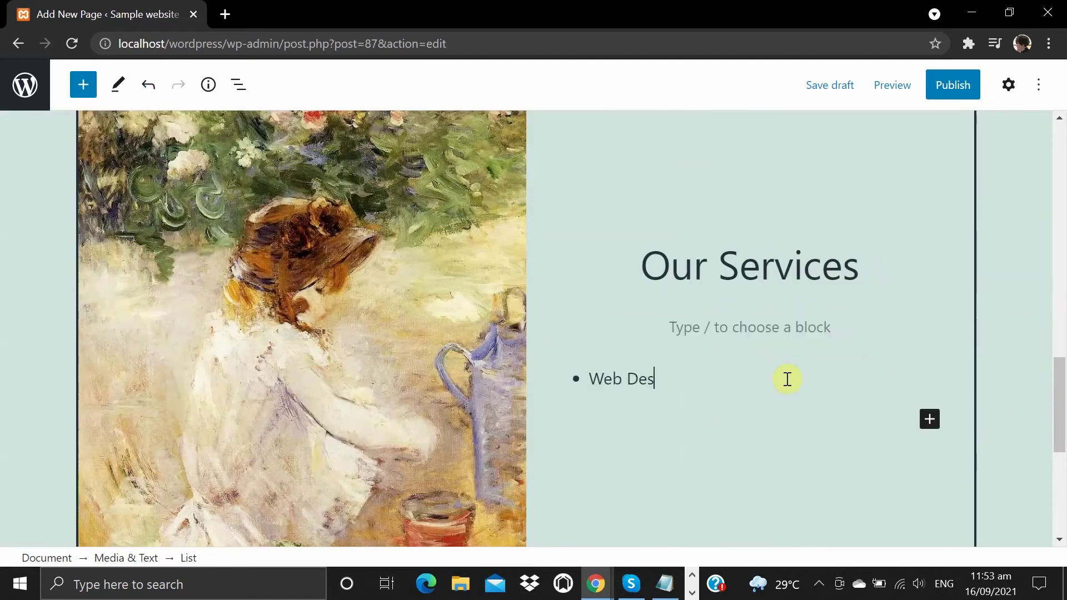
text(ign & Development)
key(Return)
text(Software Development)
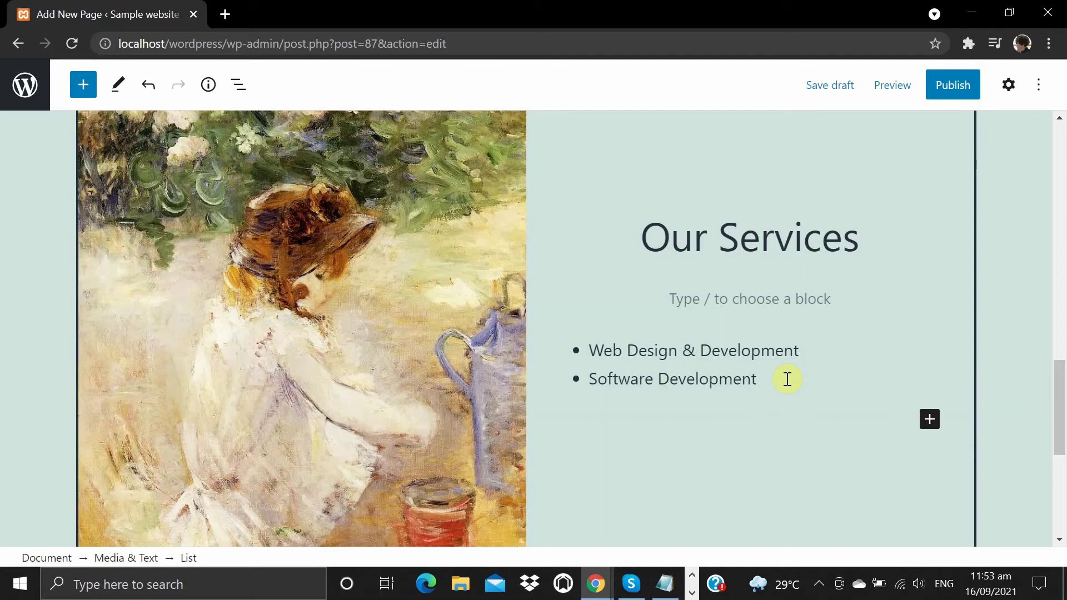
key(Return)
text(Domain & Hosting)
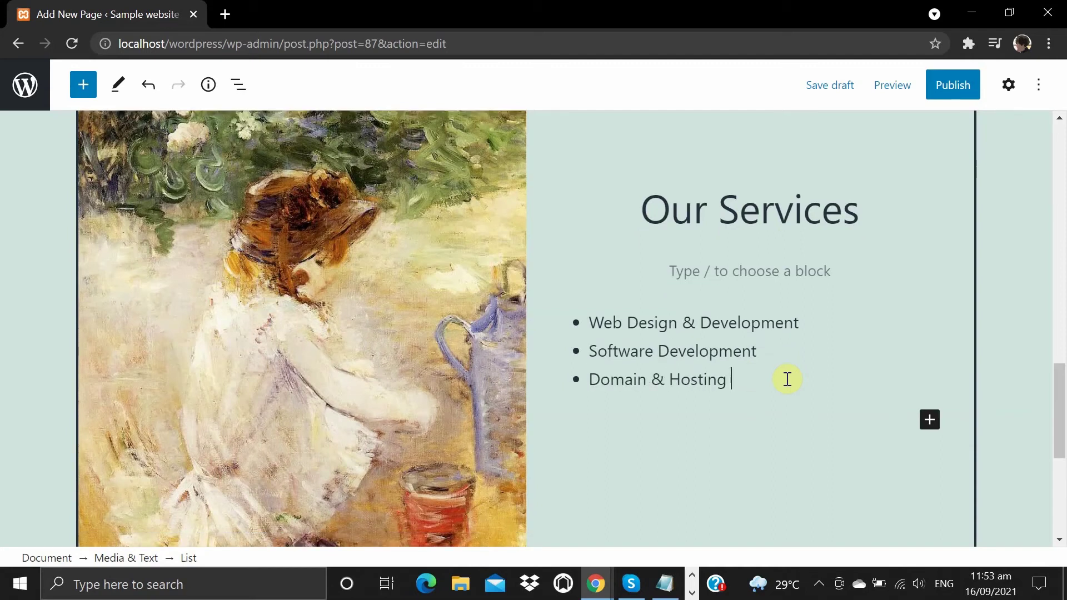
text(& Hosting)
key(Return)
text(Search Engine Optimization (SEO)
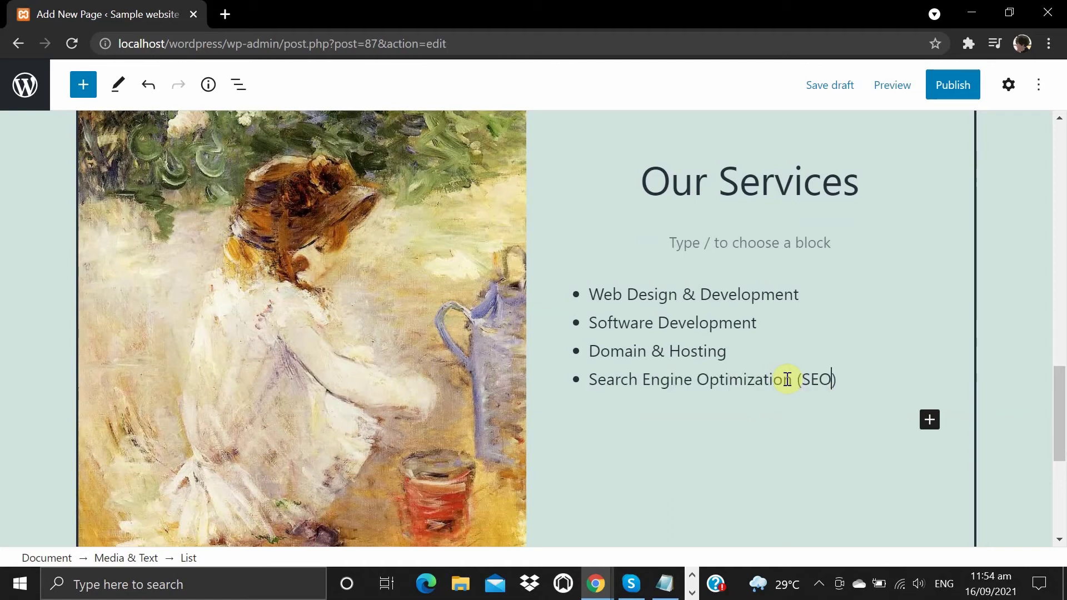
key(Return)
text(Graphic Design)
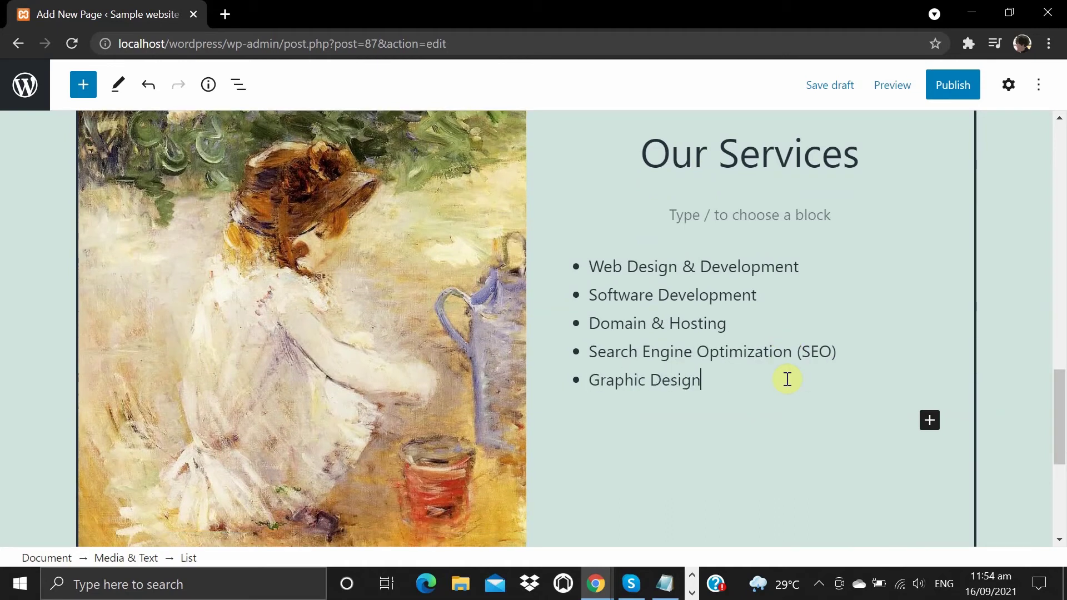
double_click(438, 347)
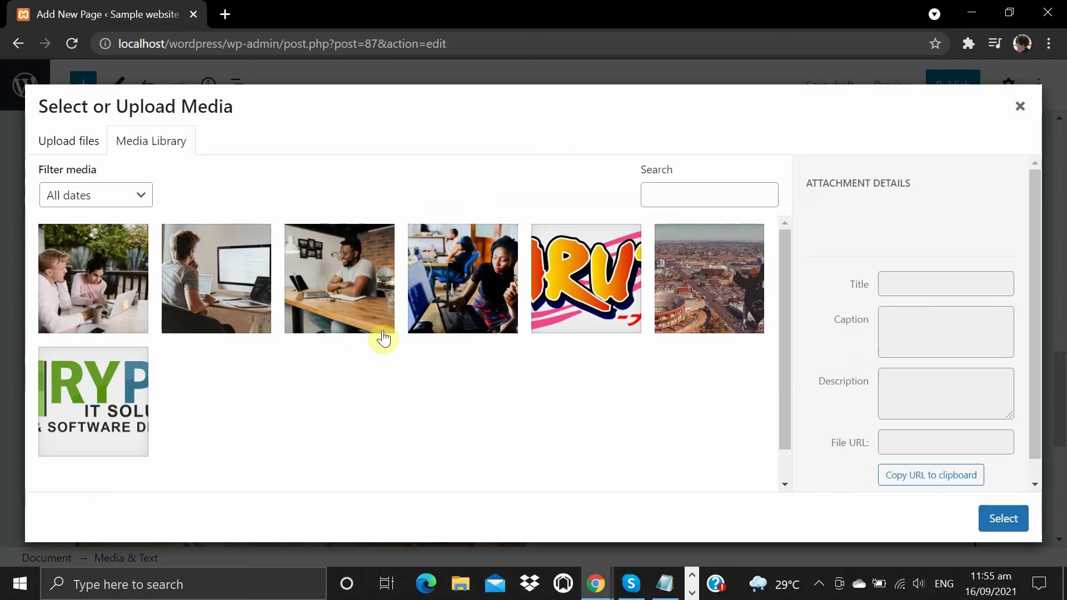
Replace the Media & Text painting with the photo of a man working at a desk.
click(201, 286)
click(978, 519)
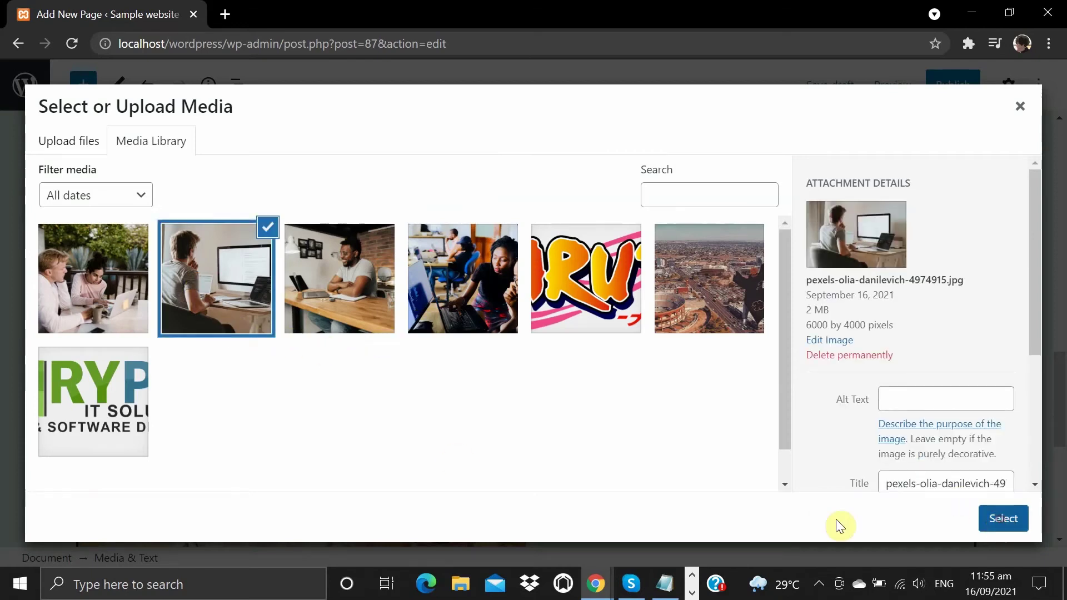
scroll(688, 404, up, 4)
scroll(693, 405, down, 3)
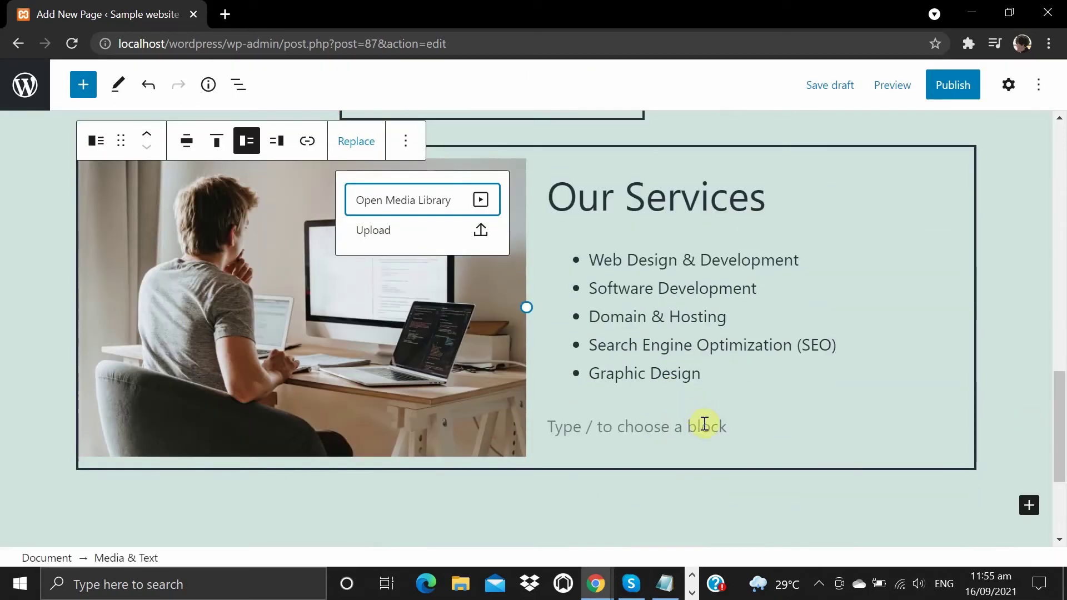
scroll(705, 424, up, 3)
scroll(709, 423, down, 3)
Add an empty block below the Services section, then select the quote-and-photos section.
click(639, 497)
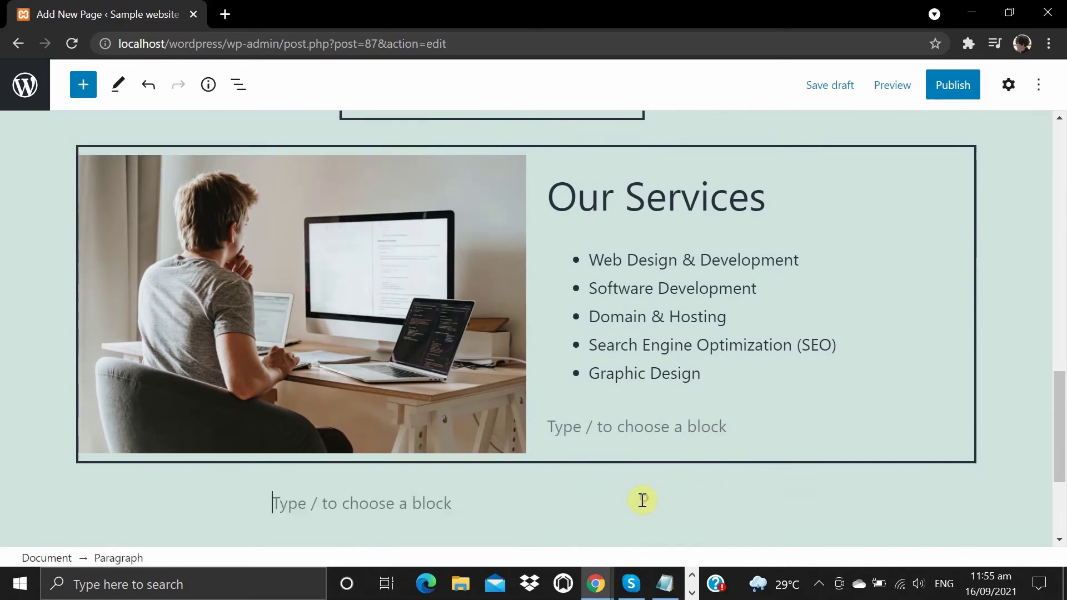
scroll(637, 502, up, 2)
scroll(635, 503, up, 5)
scroll(637, 505, up, 5)
scroll(637, 509, down, 5)
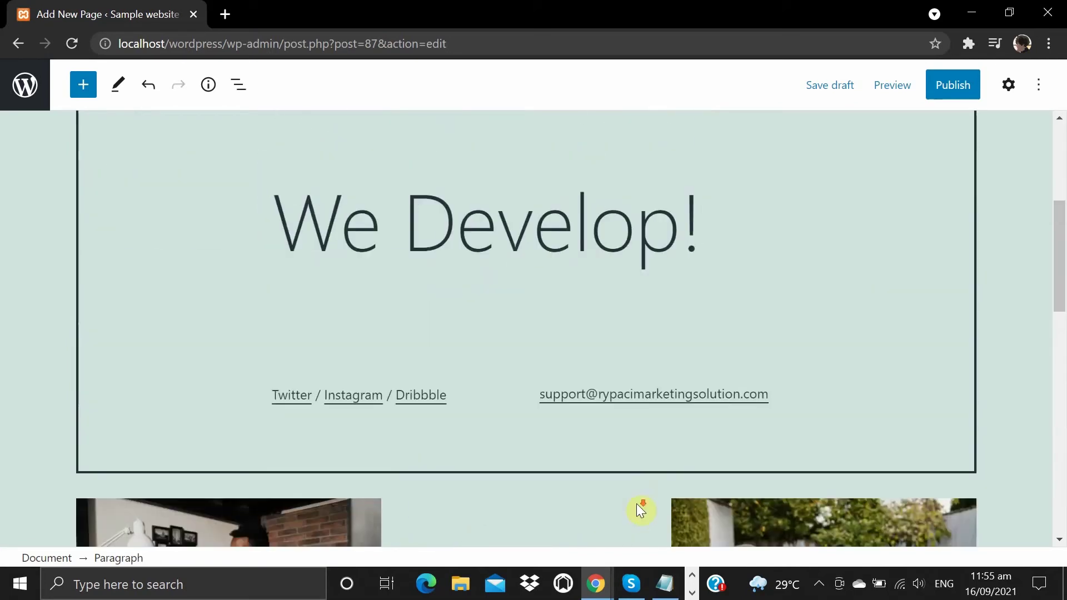
scroll(636, 506, down, 3)
scroll(637, 504, down, 3)
scroll(637, 504, down, 2)
scroll(636, 503, up, 3)
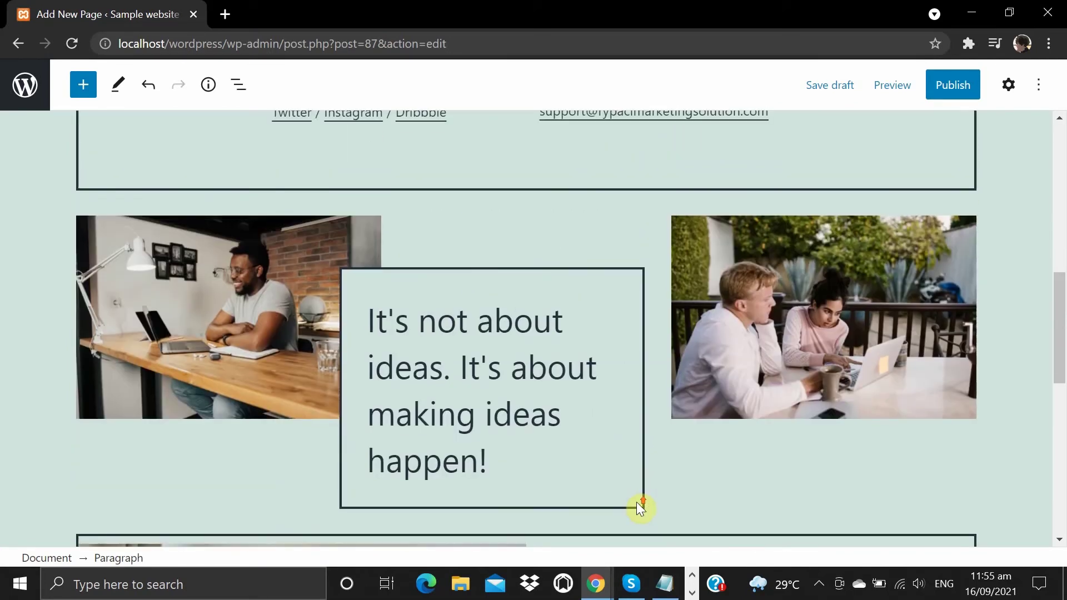
scroll(636, 502, down, 2)
scroll(637, 501, down, 3)
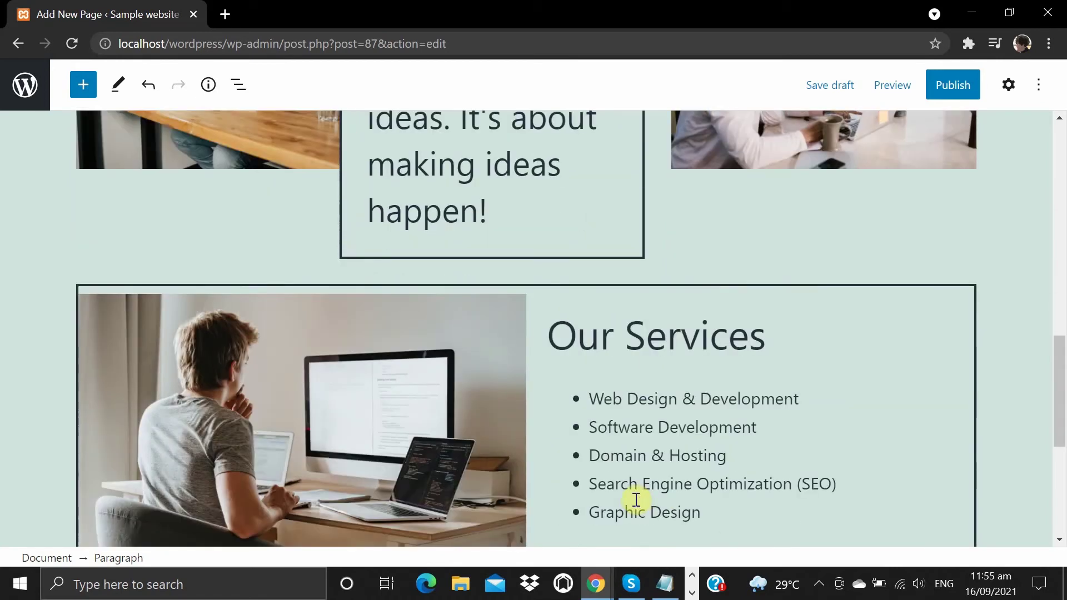
scroll(635, 499, down, 3)
scroll(636, 499, down, 3)
scroll(635, 499, up, 3)
scroll(636, 498, up, 5)
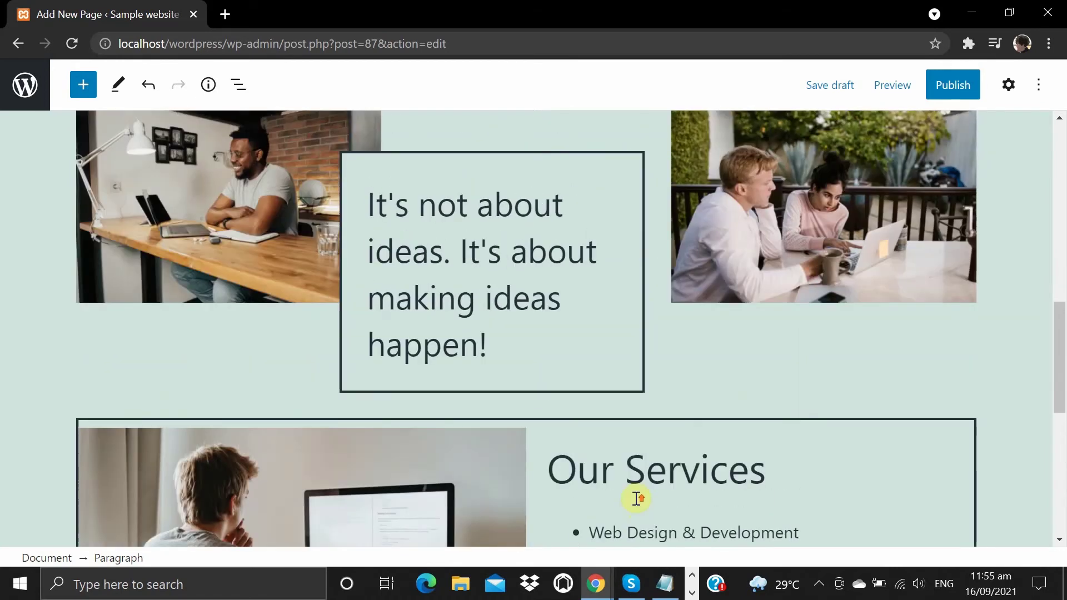
scroll(637, 498, up, 5)
click(939, 368)
scroll(933, 367, down, 2)
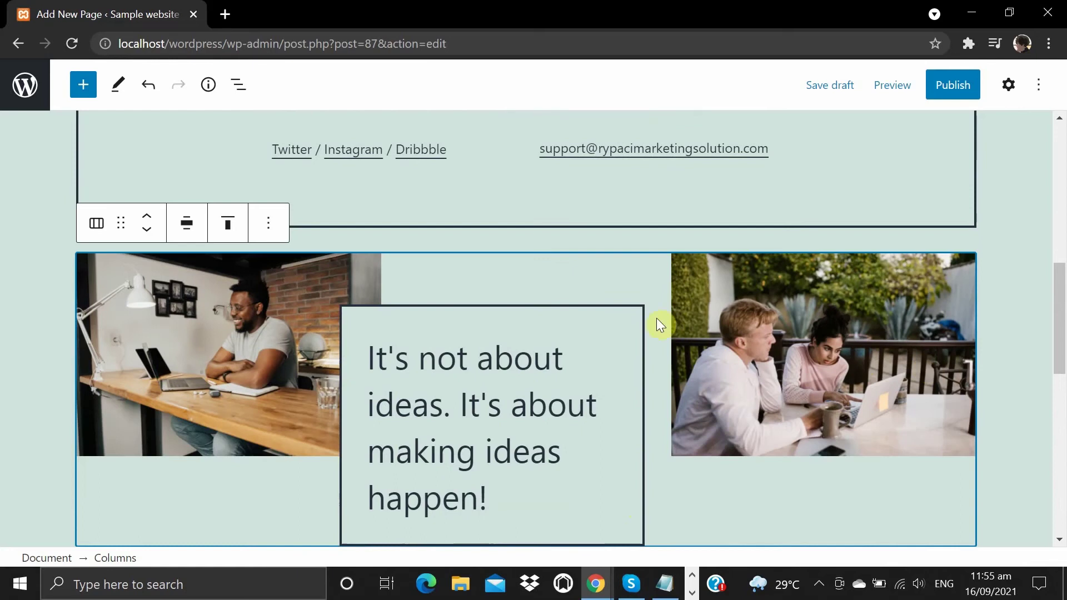
Insert a Separator block below the quote-and-photos section.
scroll(588, 238, down, 3)
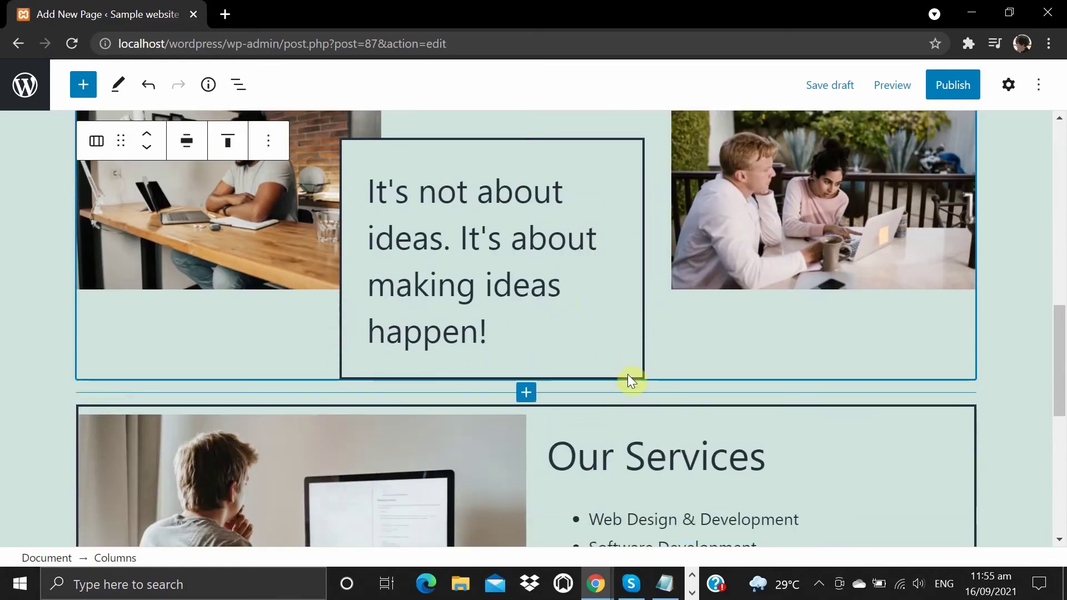
click(526, 392)
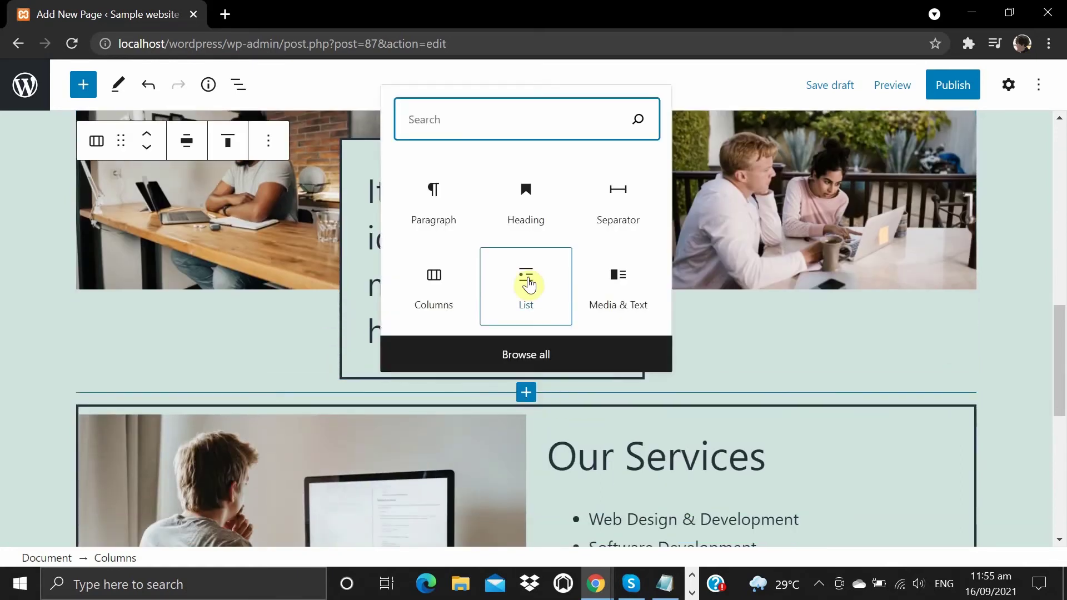
click(589, 217)
Insert a Separator block below the We Develop! cover.
scroll(655, 358, up, 4)
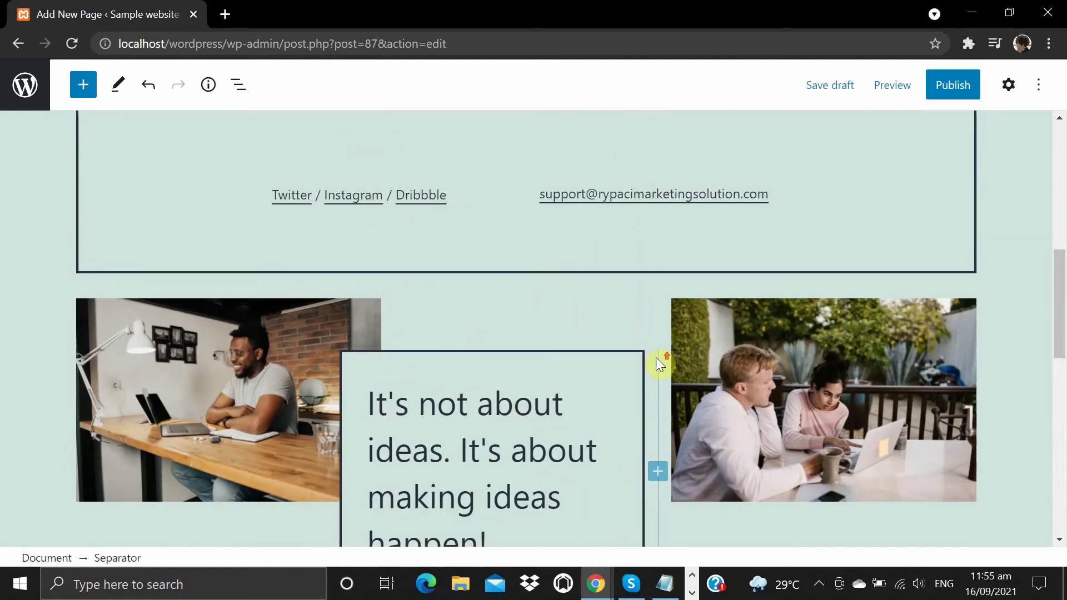
scroll(651, 356, up, 2)
click(557, 342)
click(526, 452)
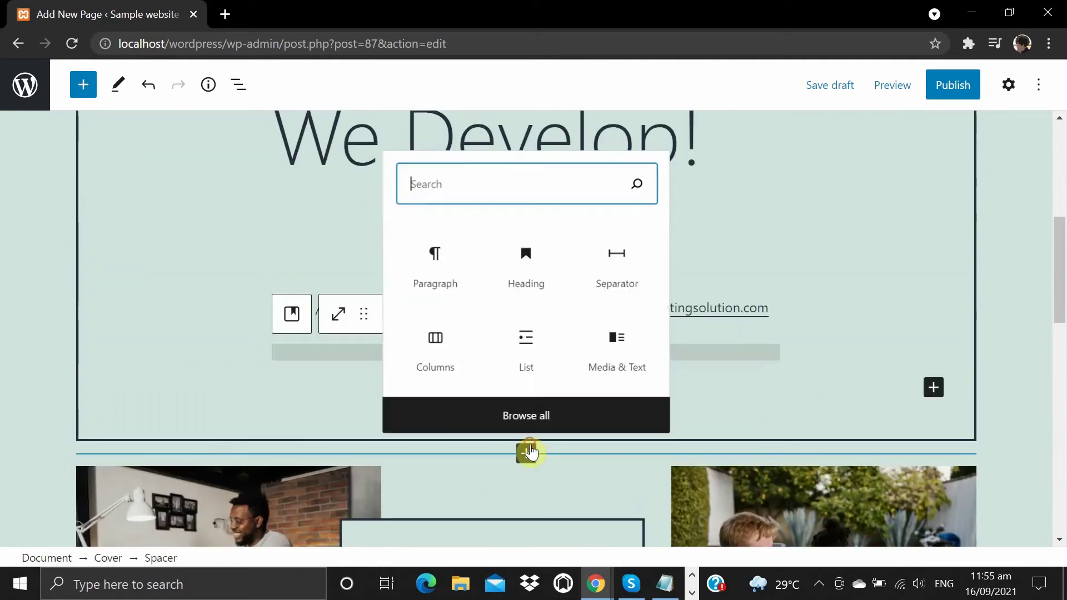
click(526, 452)
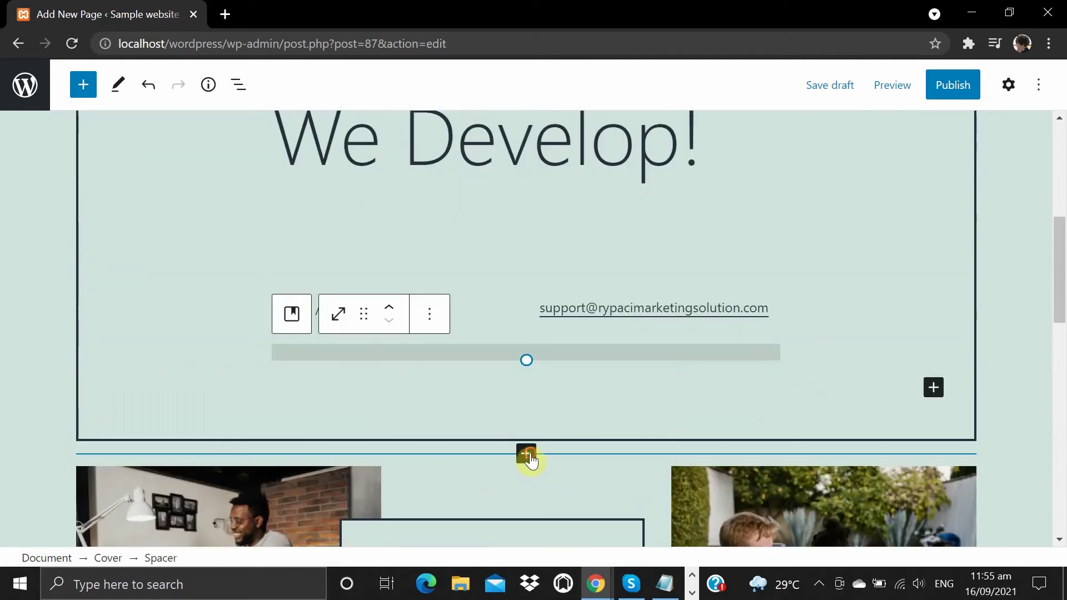
click(528, 452)
click(610, 262)
scroll(676, 432, down, 3)
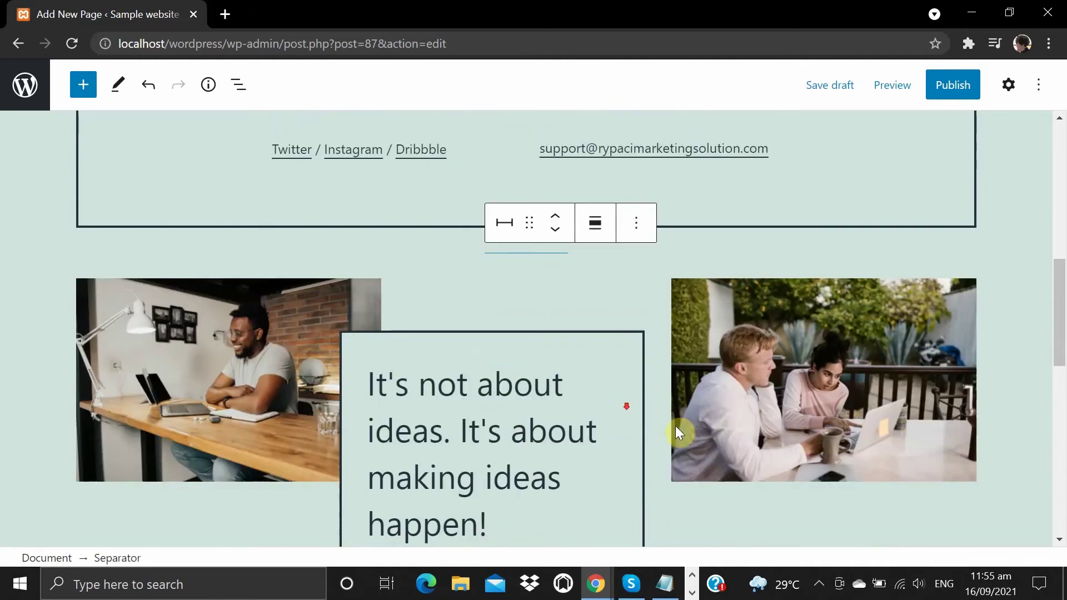
scroll(816, 319, down, 3)
scroll(816, 320, down, 3)
Publish the Web Development page, confirming in the pre-publish panel.
scroll(817, 319, down, 5)
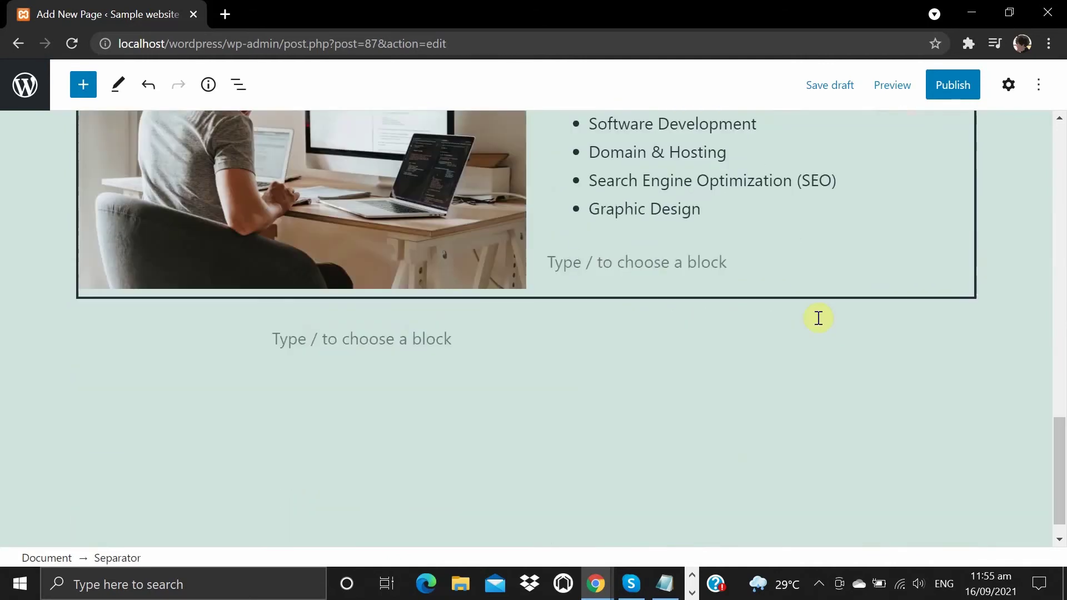
scroll(820, 322, up, 1)
scroll(817, 322, up, 5)
scroll(815, 322, up, 2)
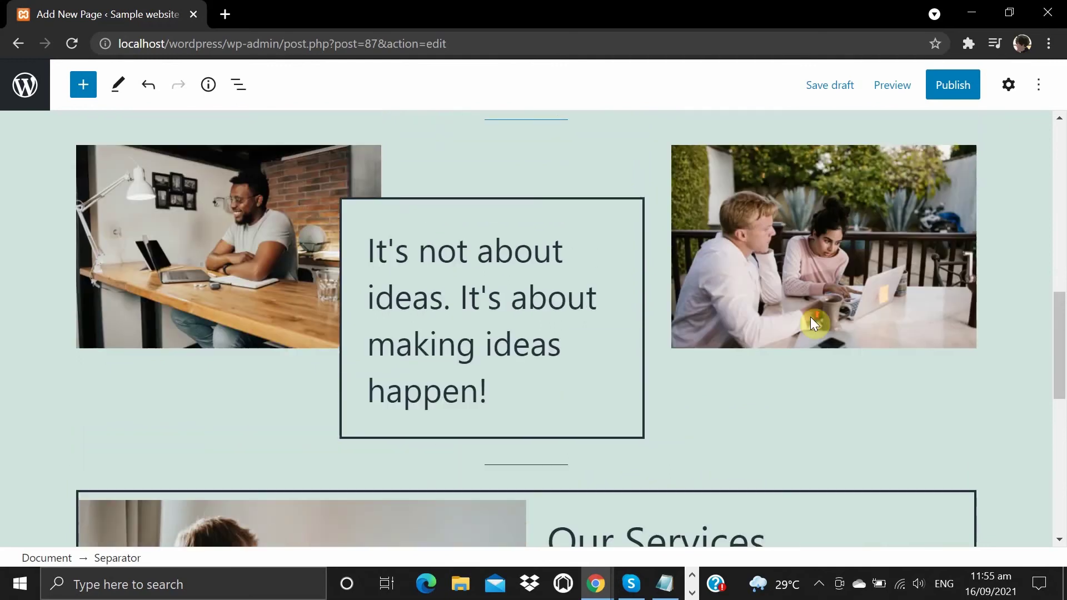
scroll(814, 322, up, 5)
scroll(811, 319, up, 4)
scroll(811, 320, down, 3)
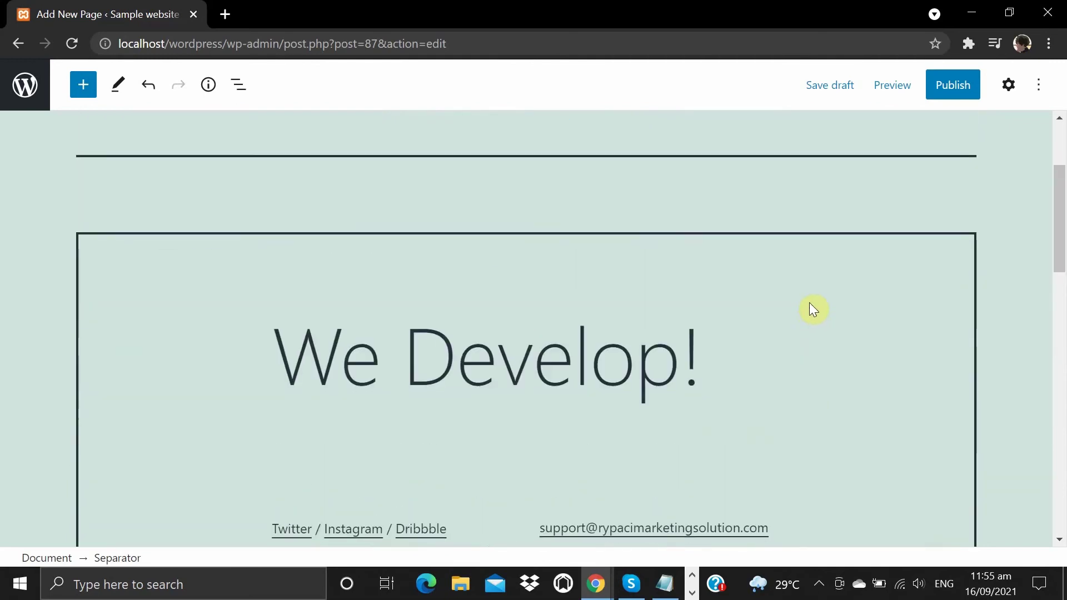
scroll(810, 306, down, 3)
scroll(812, 308, down, 5)
scroll(812, 308, up, 7)
scroll(812, 308, up, 3)
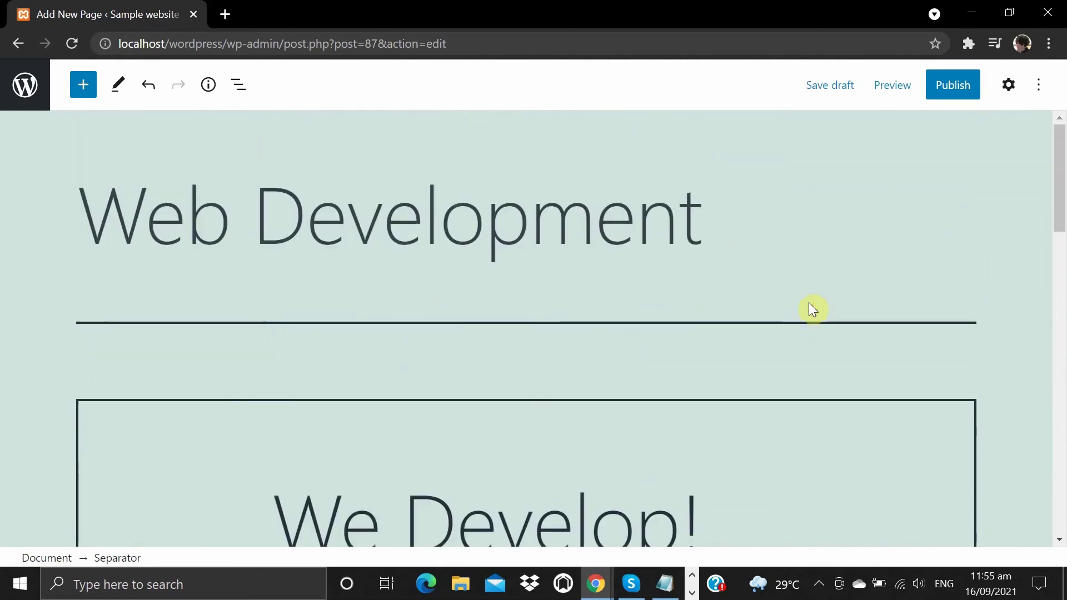
click(959, 89)
click(897, 84)
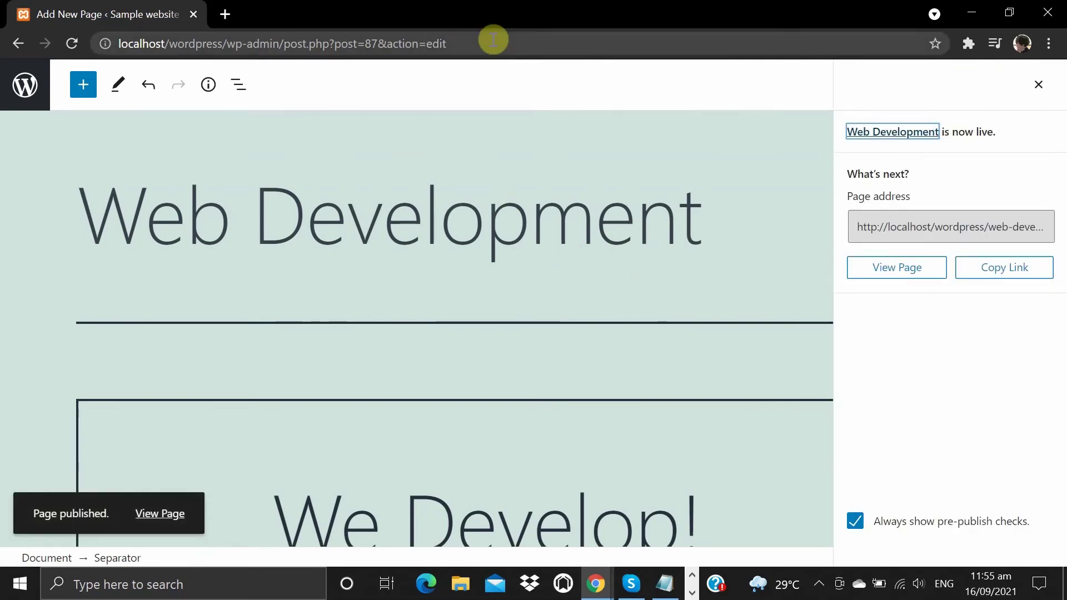
Go back to the admin Dashboard by trimming the address to /wp-admin.
drag(491, 42, 283, 41)
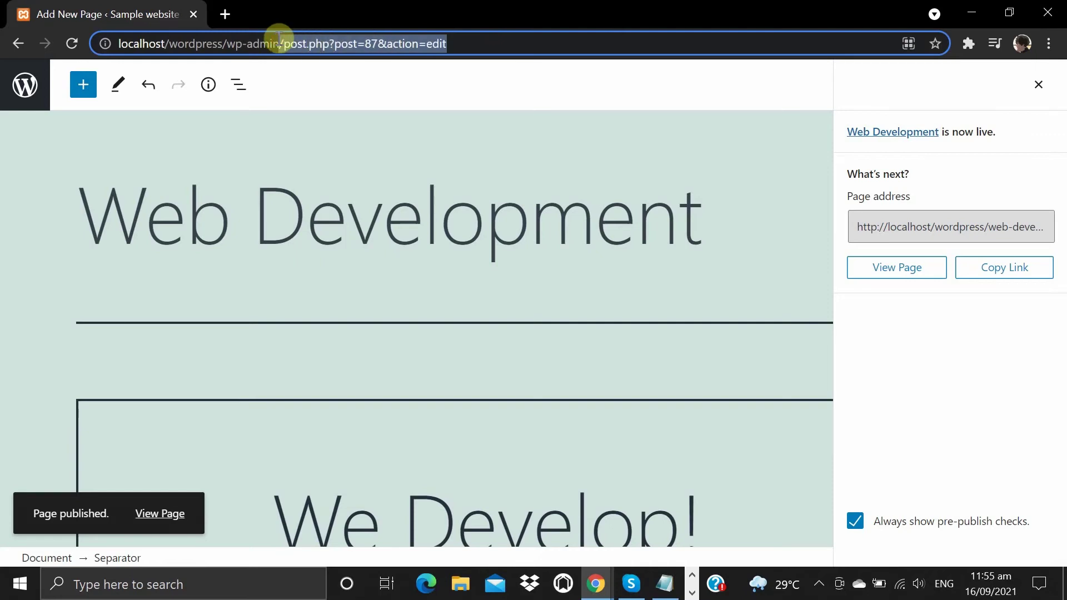
key(BackSpace)
key(Return)
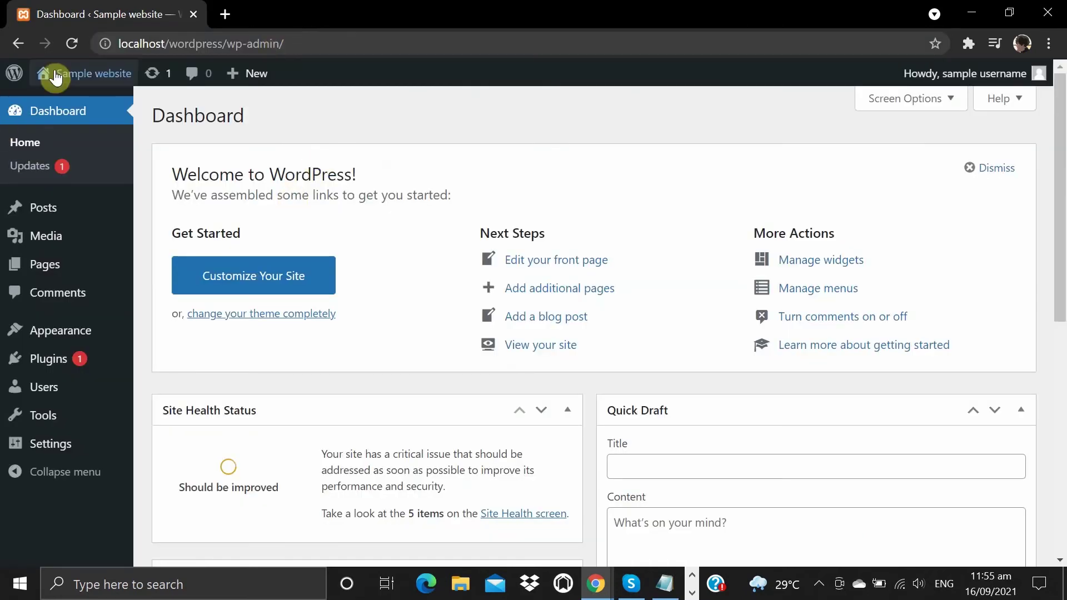
right_click(61, 98)
click(89, 107)
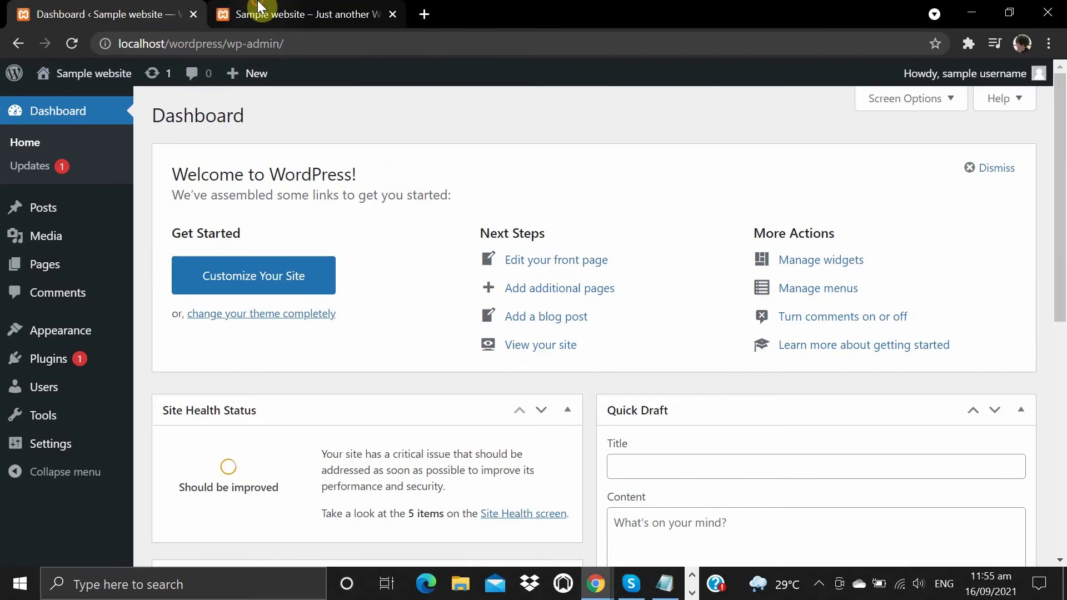
click(257, 6)
scroll(343, 225, down, 5)
scroll(343, 225, up, 5)
scroll(342, 225, down, 5)
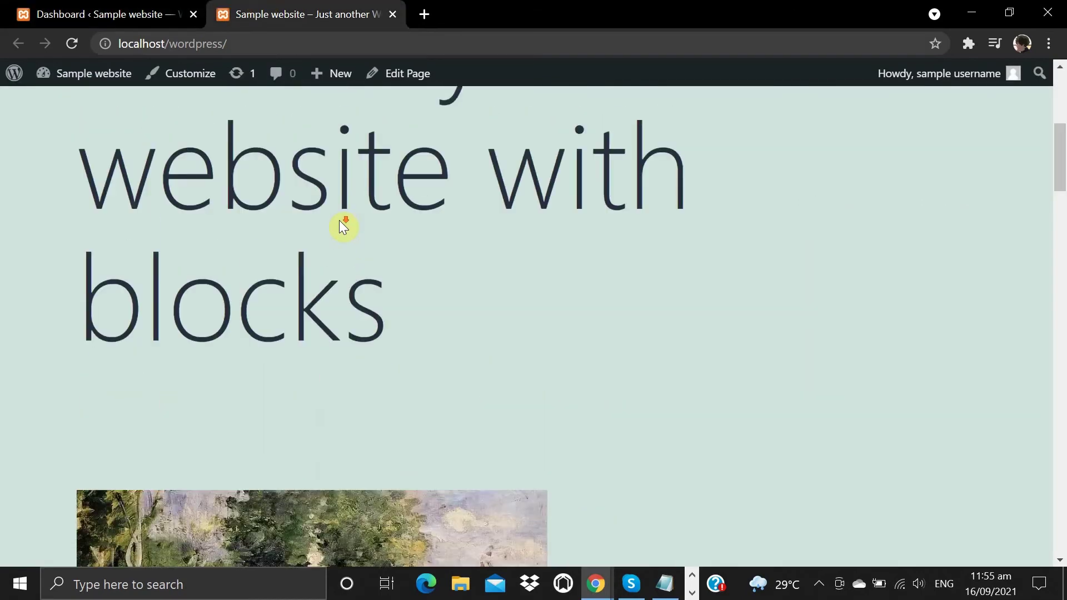
scroll(343, 225, down, 5)
scroll(343, 225, down, 3)
scroll(342, 225, up, 3)
scroll(342, 225, up, 3)
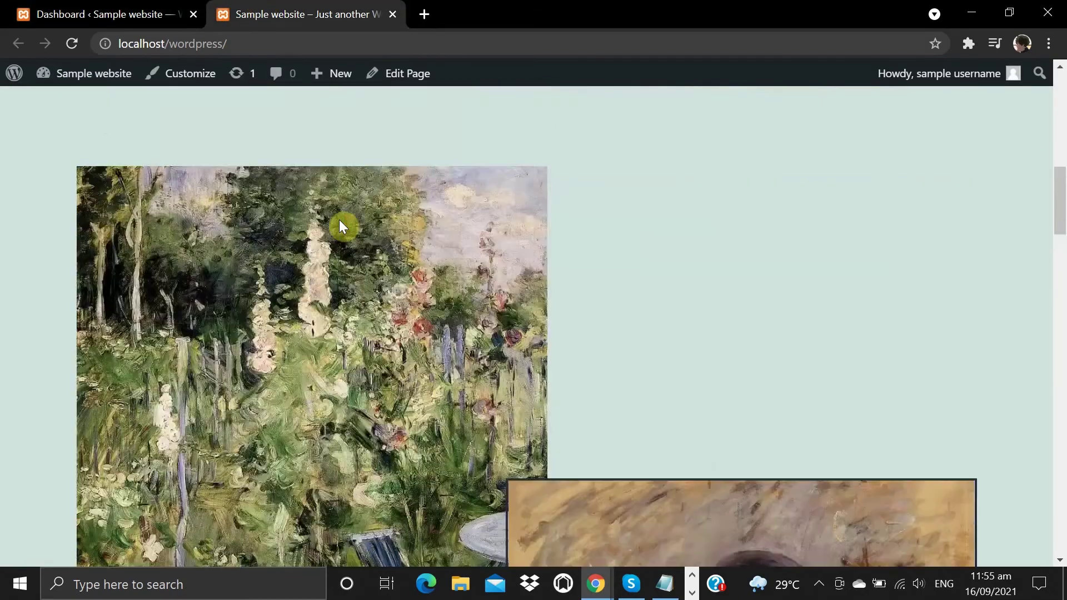
scroll(340, 221, up, 5)
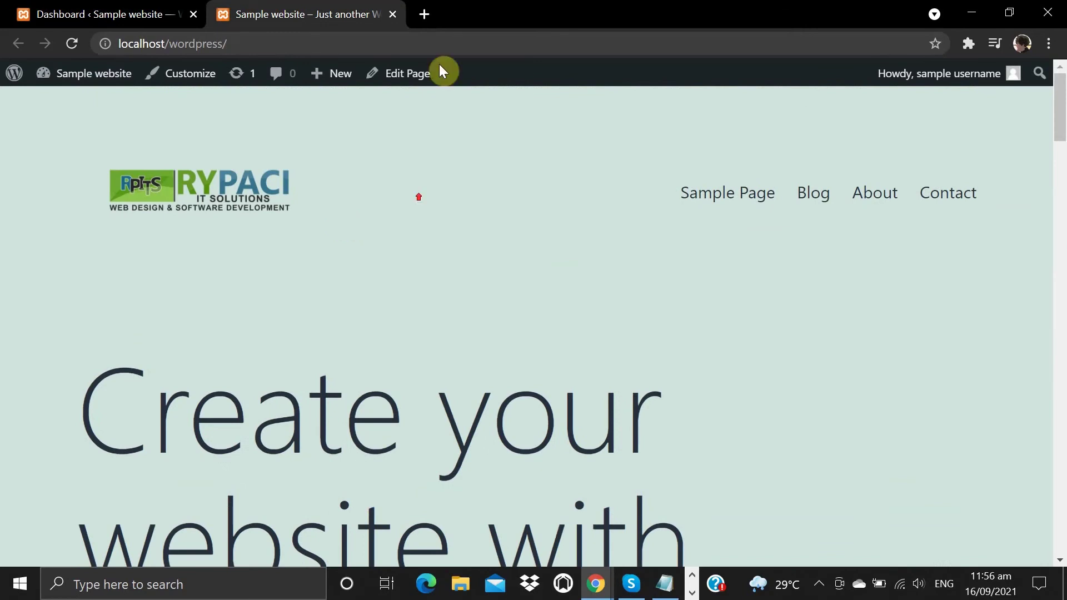
click(392, 14)
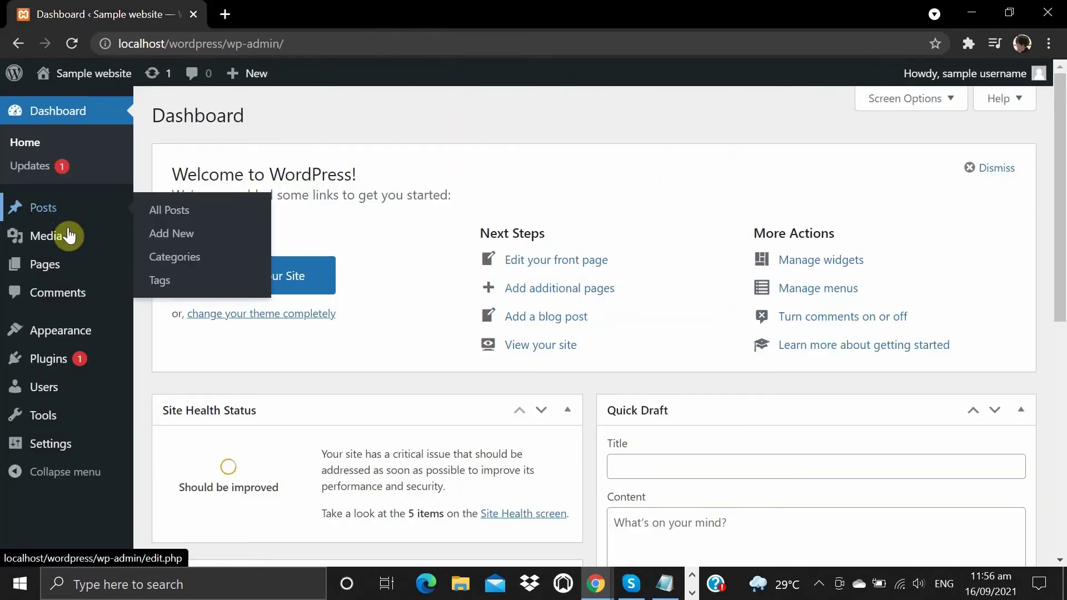
mouse_move(50, 443)
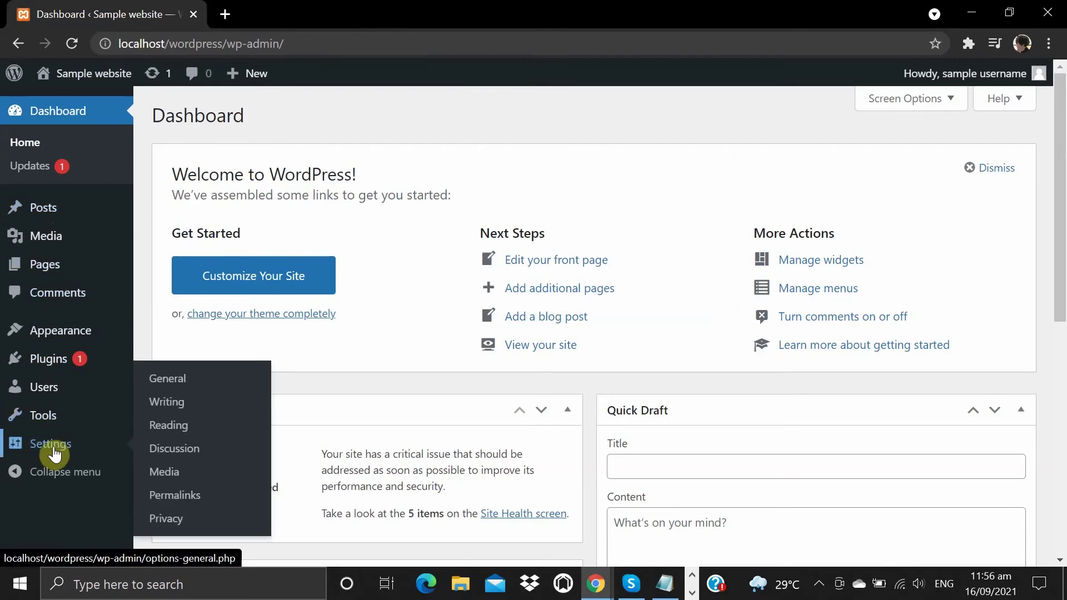
In Settings > Reading, set the static Homepage to Web Development and save.
click(168, 428)
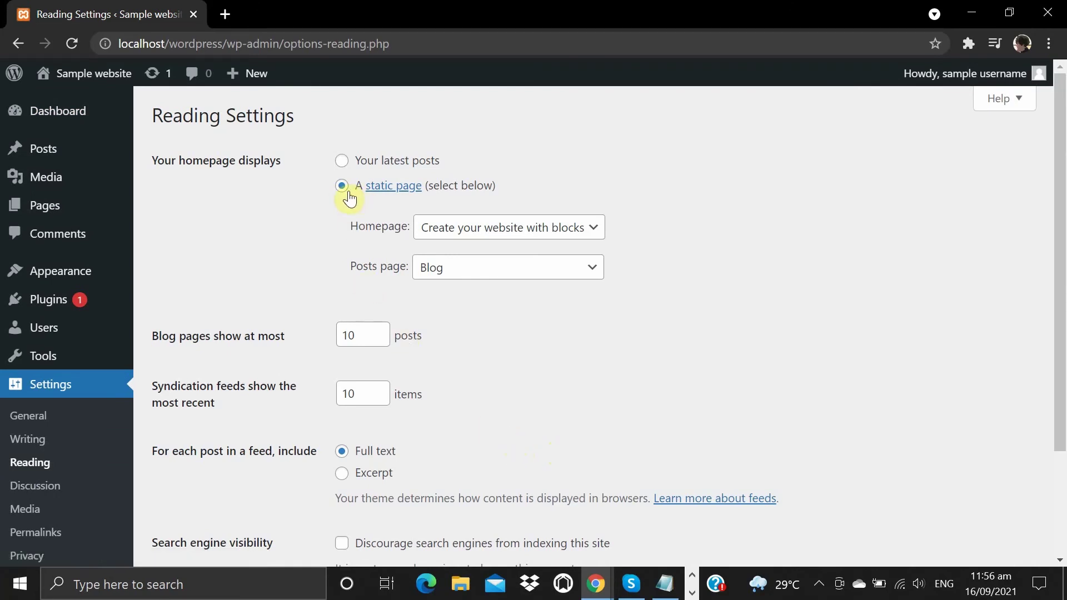
click(340, 161)
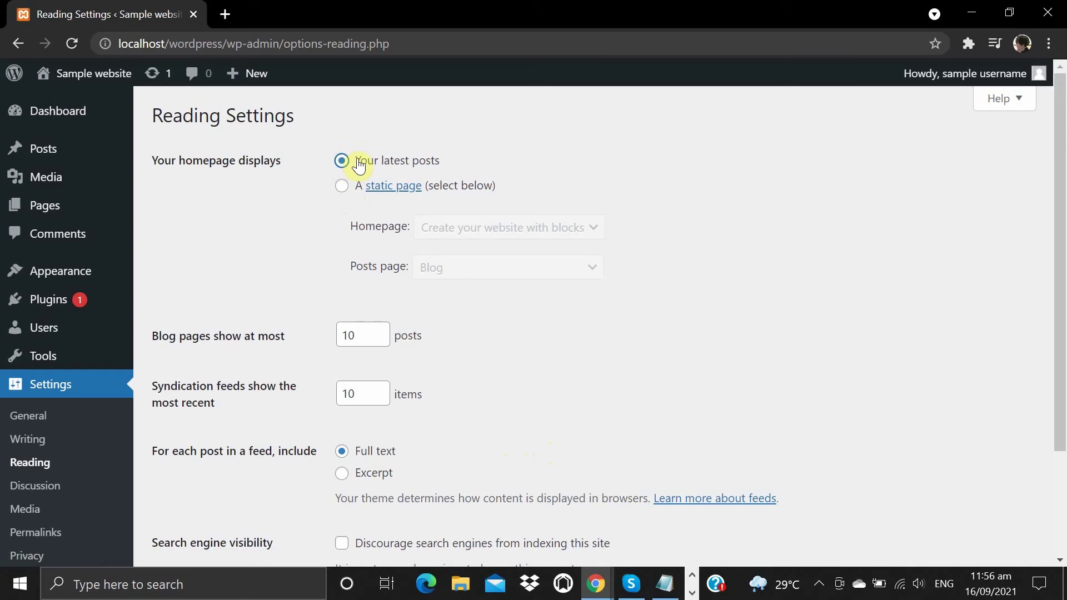
click(340, 187)
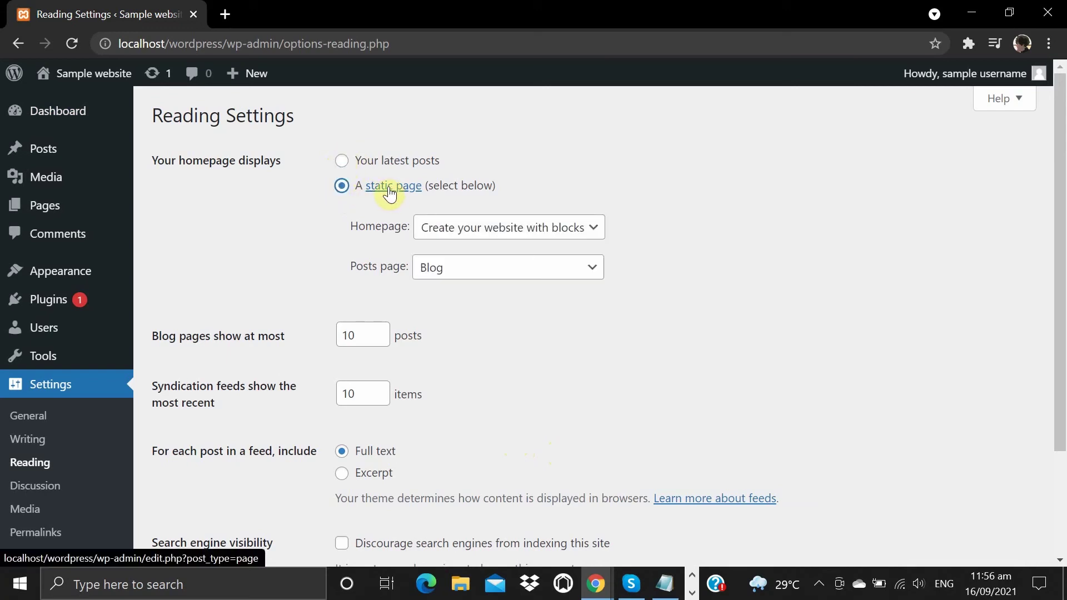
click(470, 234)
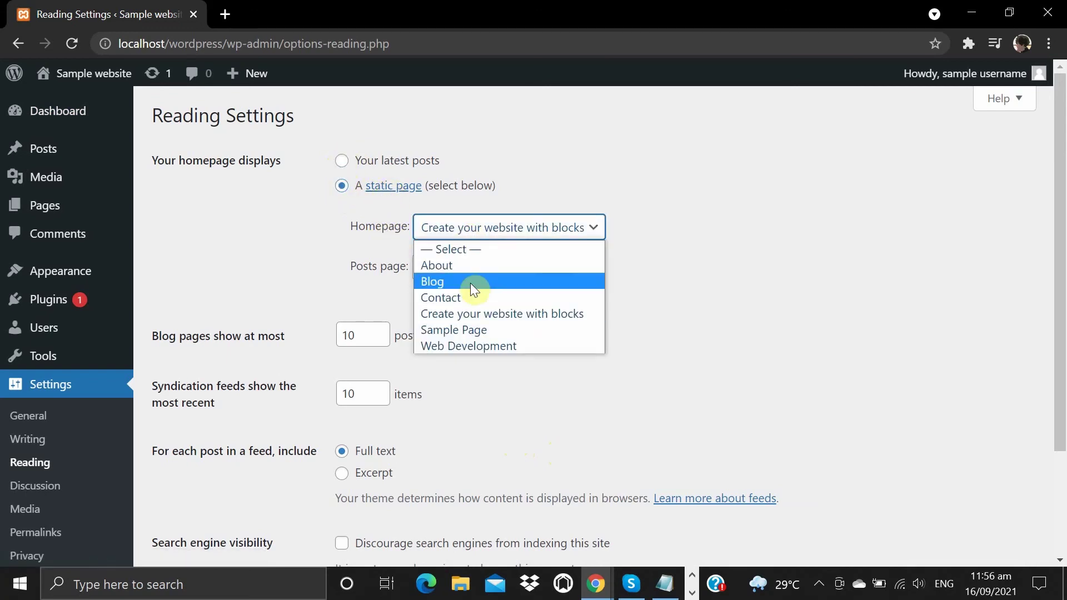
click(472, 345)
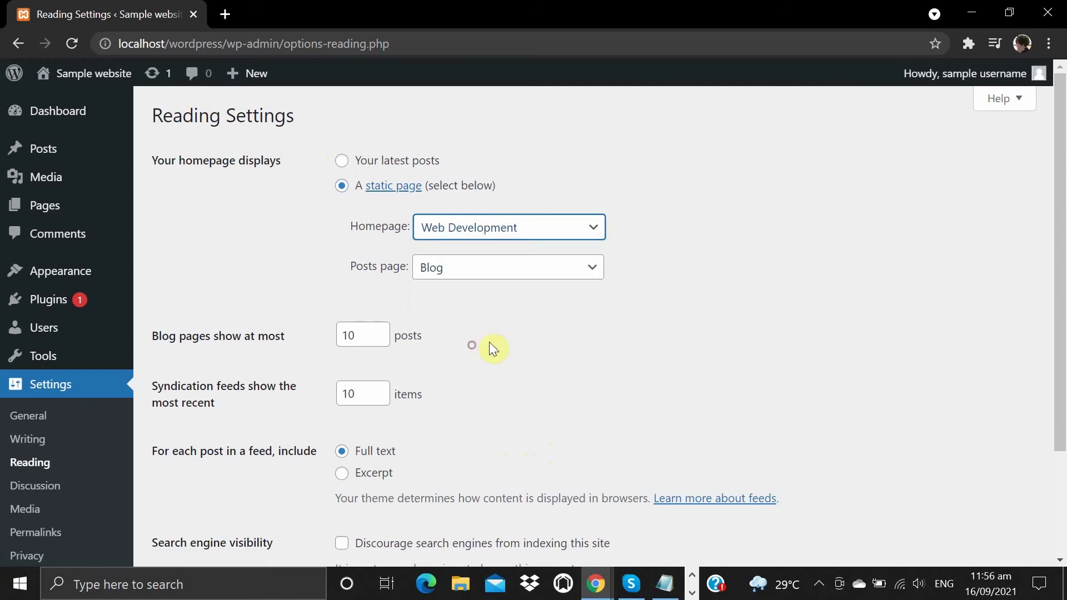
scroll(488, 344, down, 3)
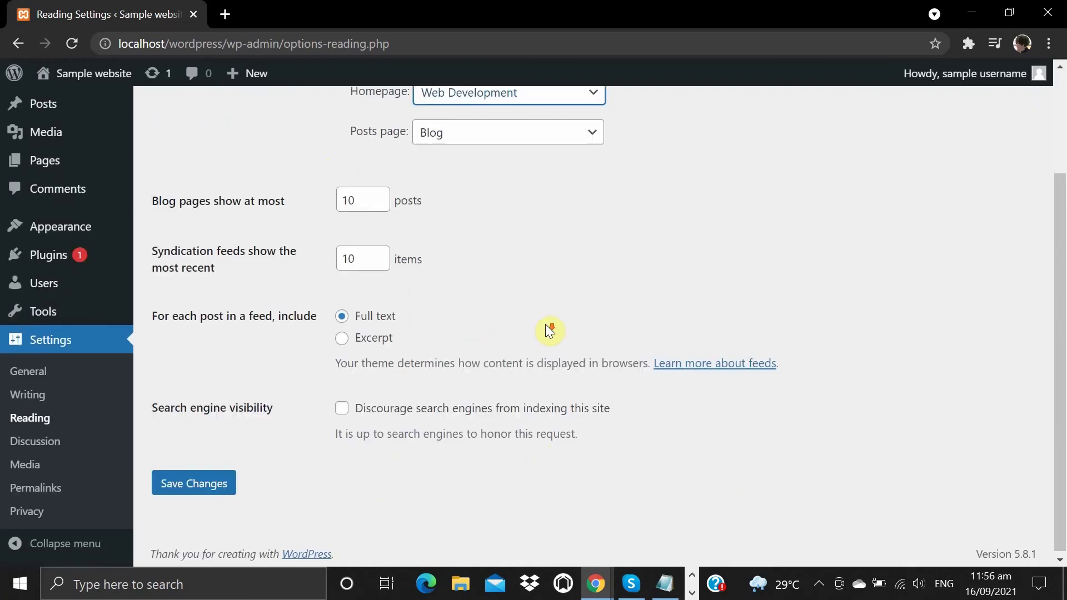
click(197, 487)
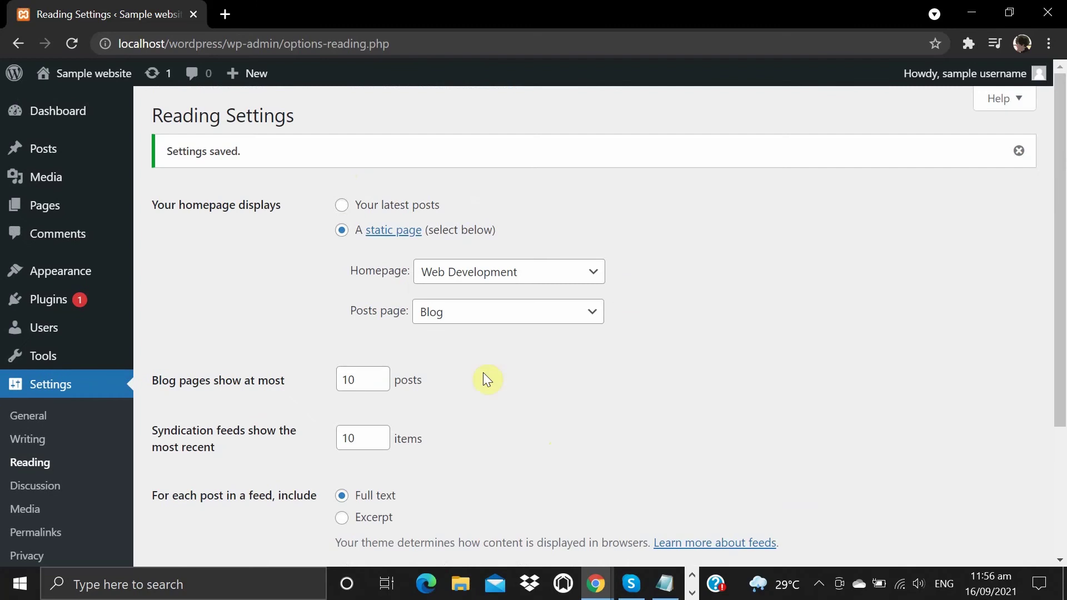
mouse_move(85, 73)
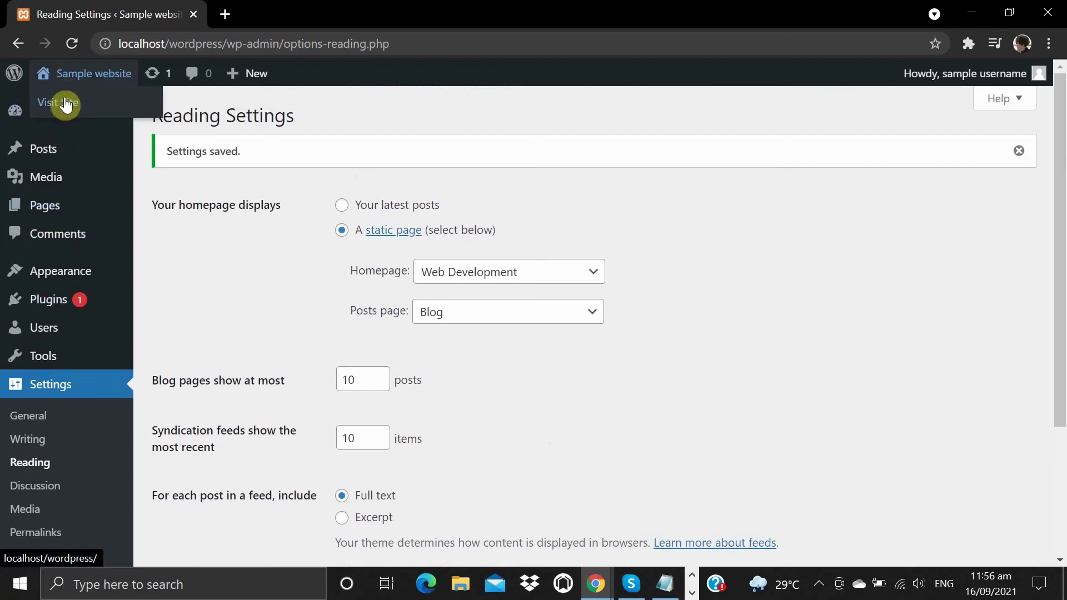
right_click(66, 100)
Open the live site in a new tab and scroll through the Web Development homepage.
click(102, 112)
key(ctrl+Tab)
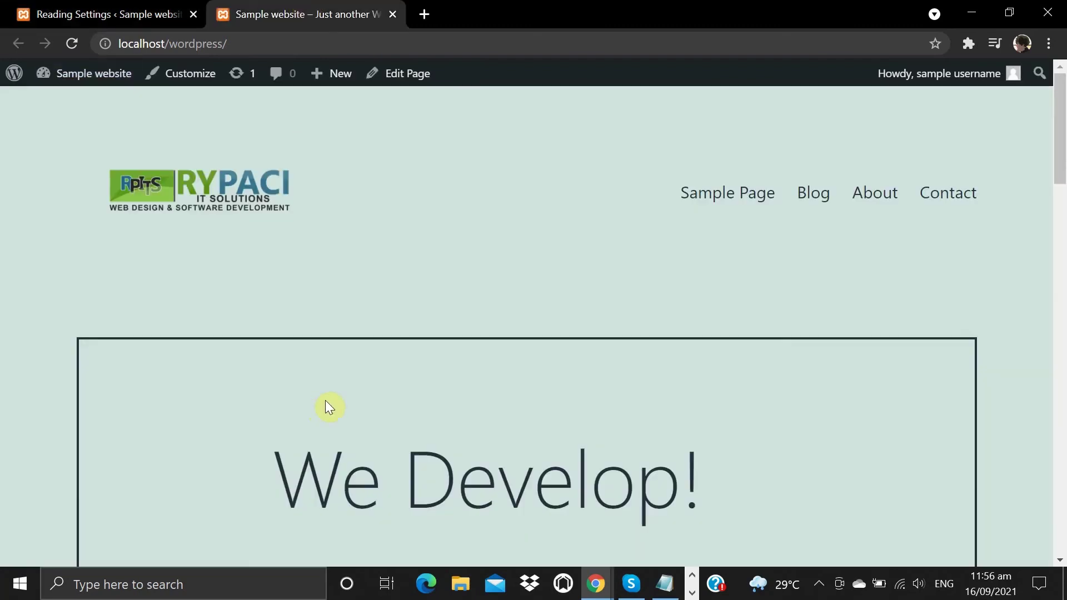
scroll(329, 407, down, 5)
scroll(329, 407, down, 4)
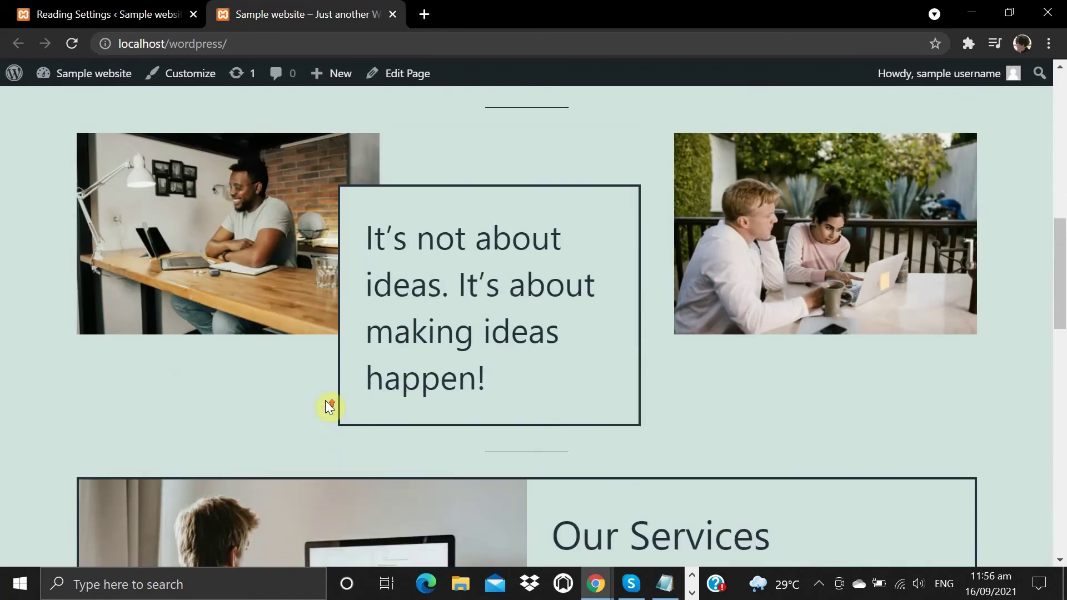
scroll(329, 407, up, 4)
scroll(328, 407, down, 3)
scroll(328, 408, down, 3)
scroll(328, 407, down, 2)
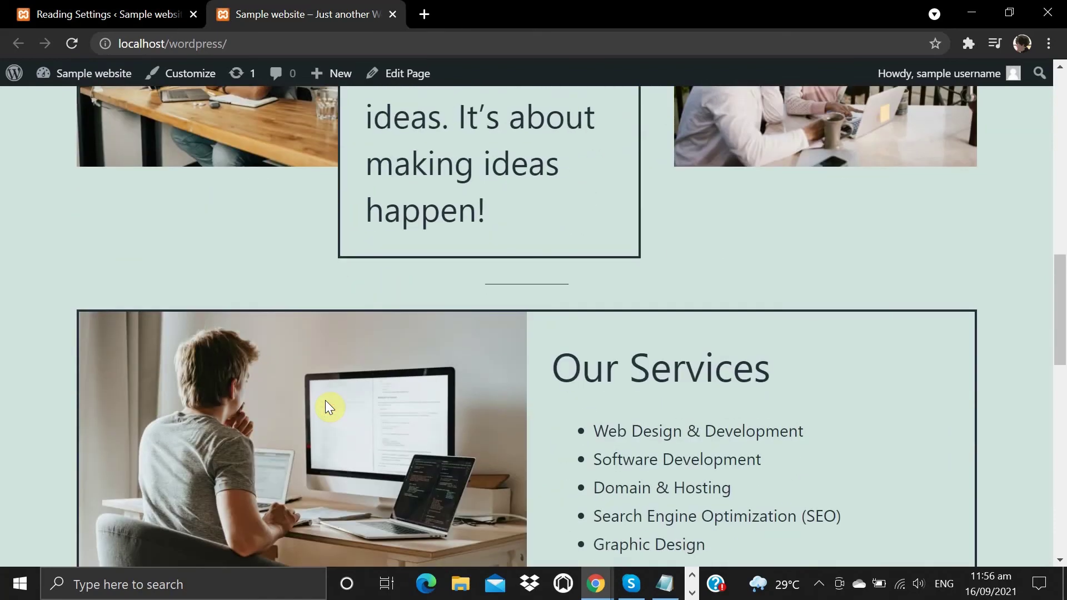
scroll(328, 407, down, 3)
scroll(328, 407, down, 6)
scroll(328, 407, up, 6)
scroll(328, 407, up, 3)
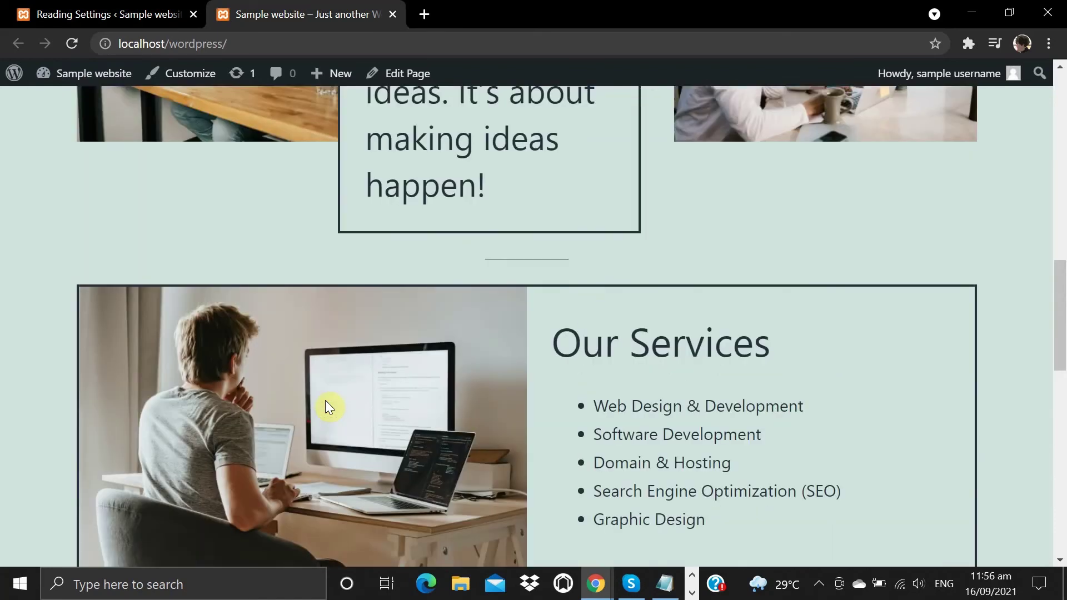
scroll(328, 408, up, 4)
scroll(326, 401, up, 3)
scroll(326, 401, up, 5)
scroll(326, 401, up, 5)
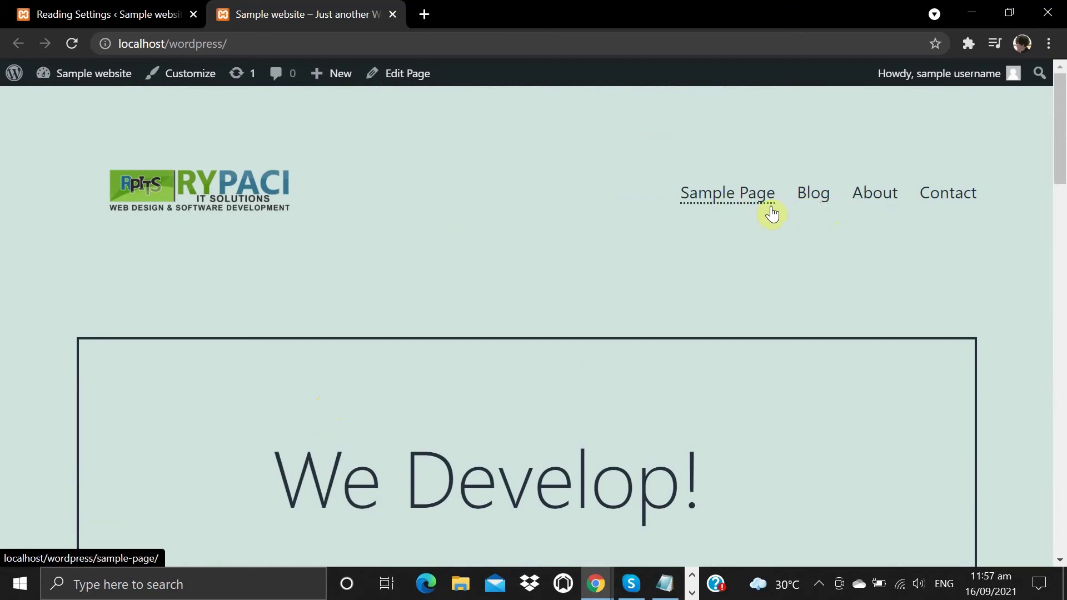
click(189, 76)
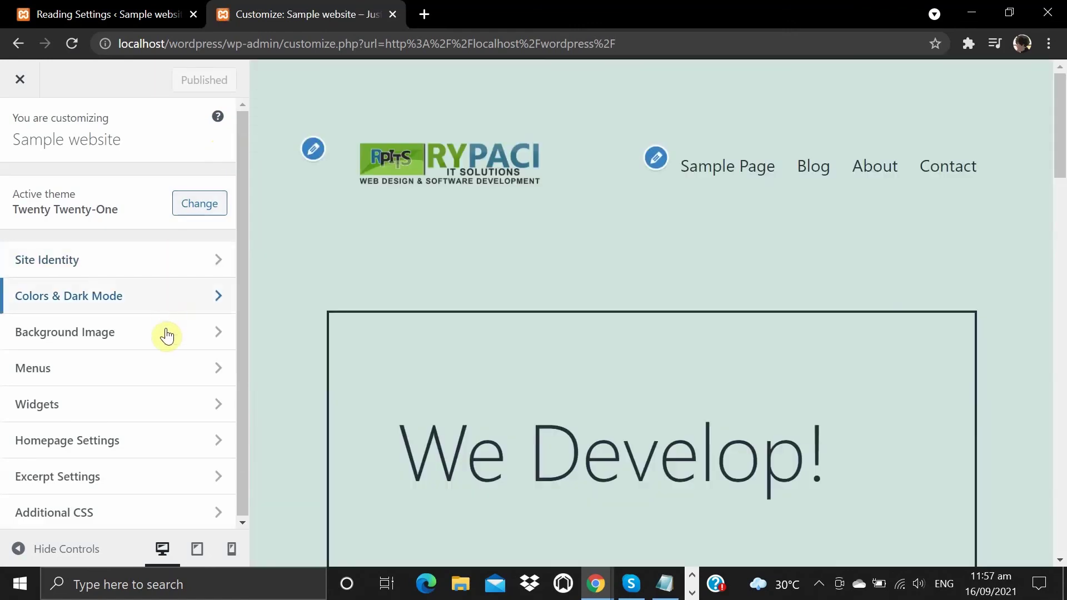
In the Customizer's Primary Menu, relabel Sample Page as Home and Blog as Services.
click(156, 368)
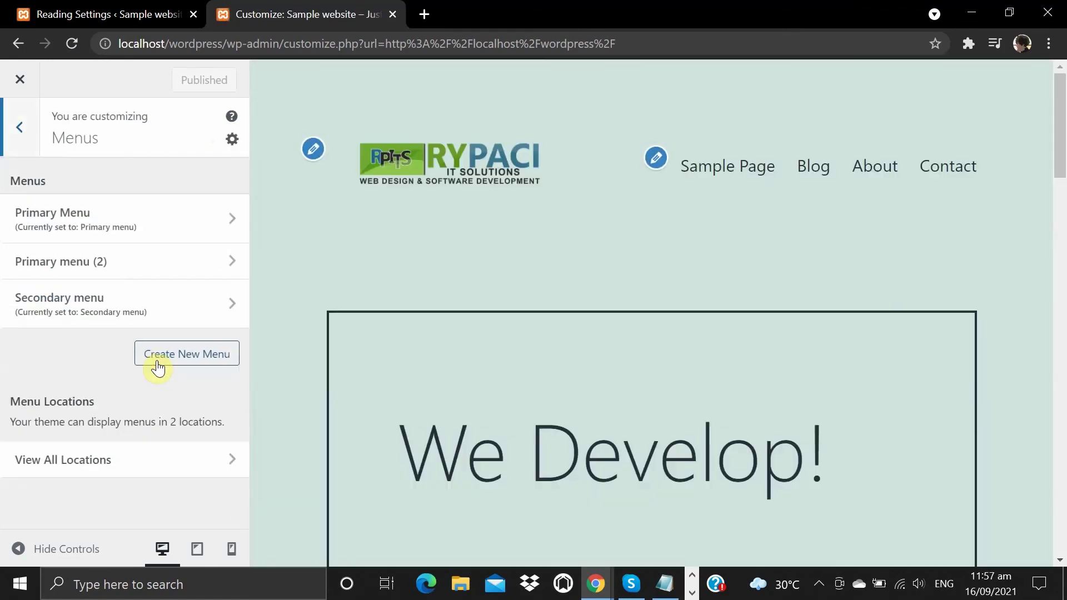
click(162, 220)
click(153, 248)
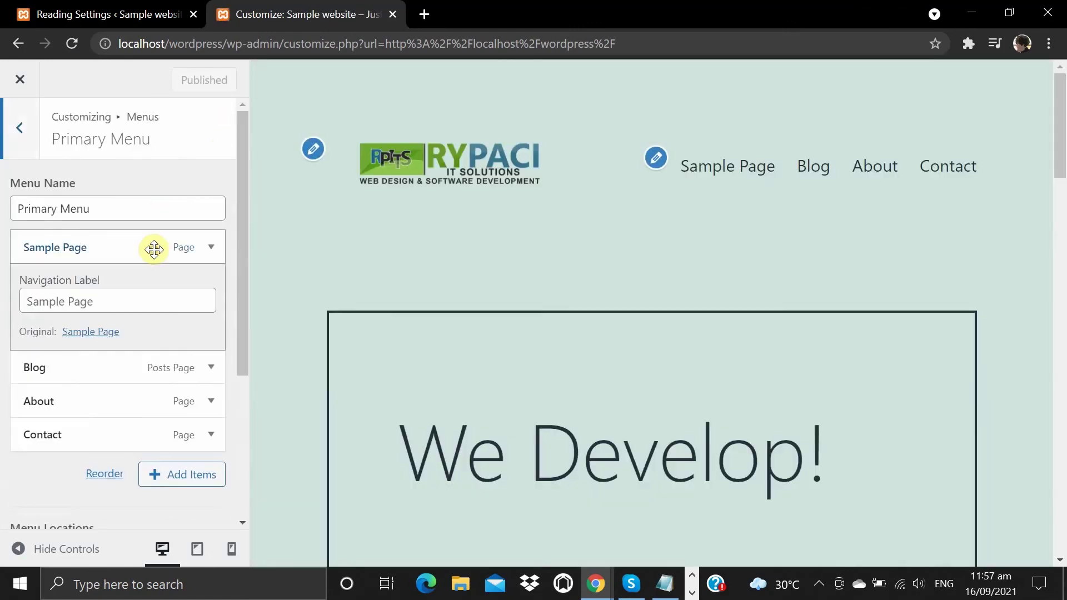
click(105, 302)
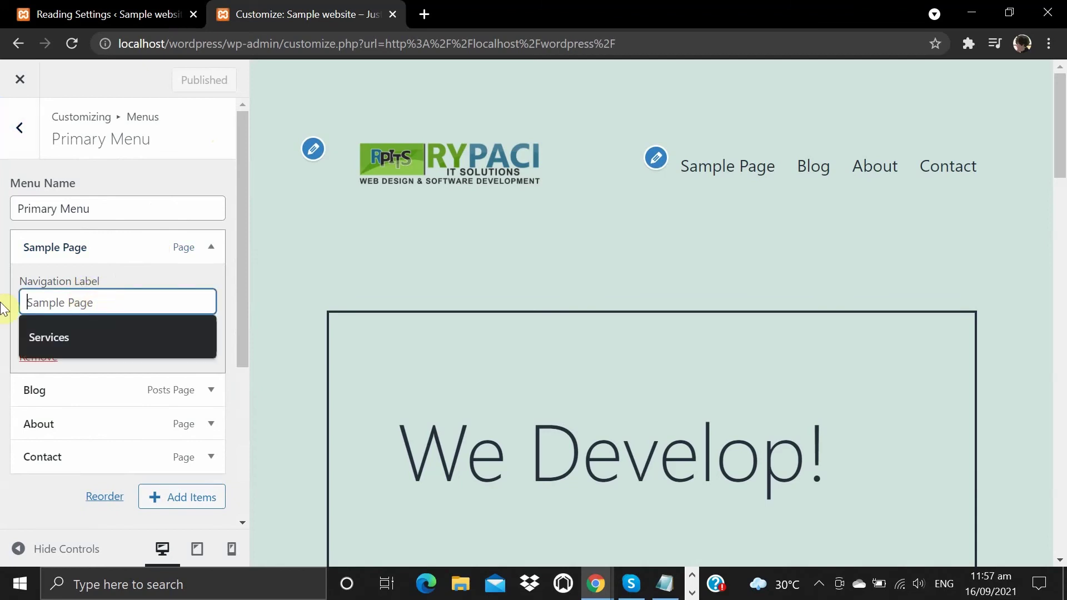
text(Home)
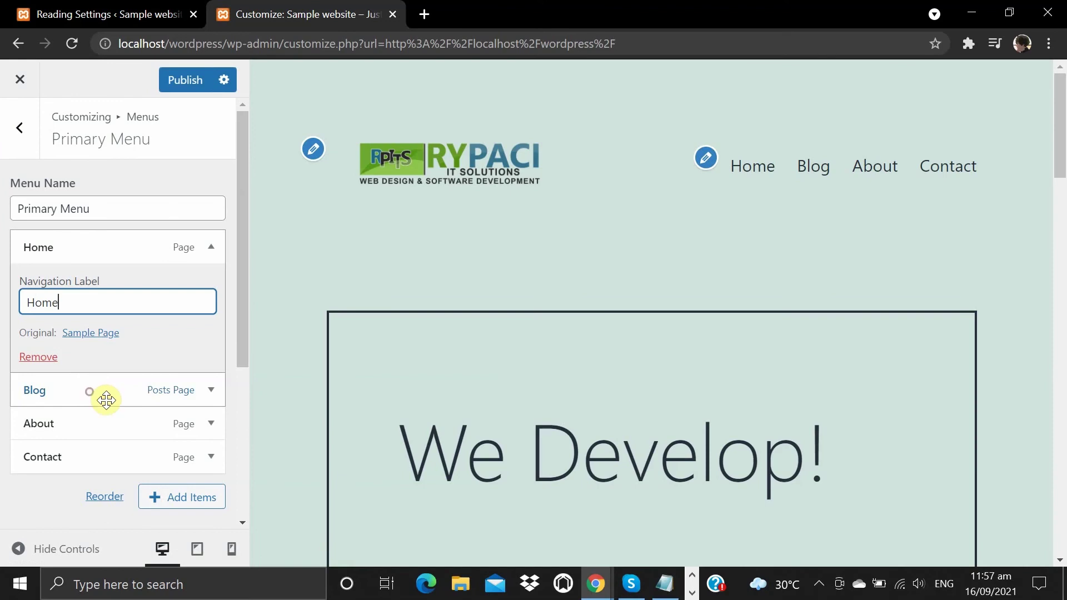
click(186, 389)
click(60, 336)
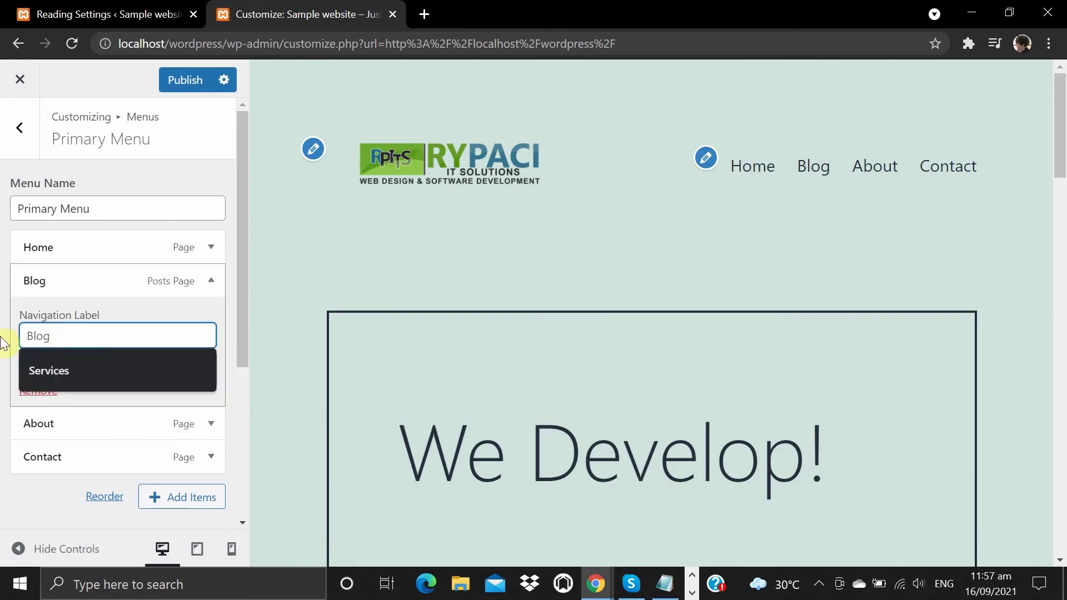
click(49, 369)
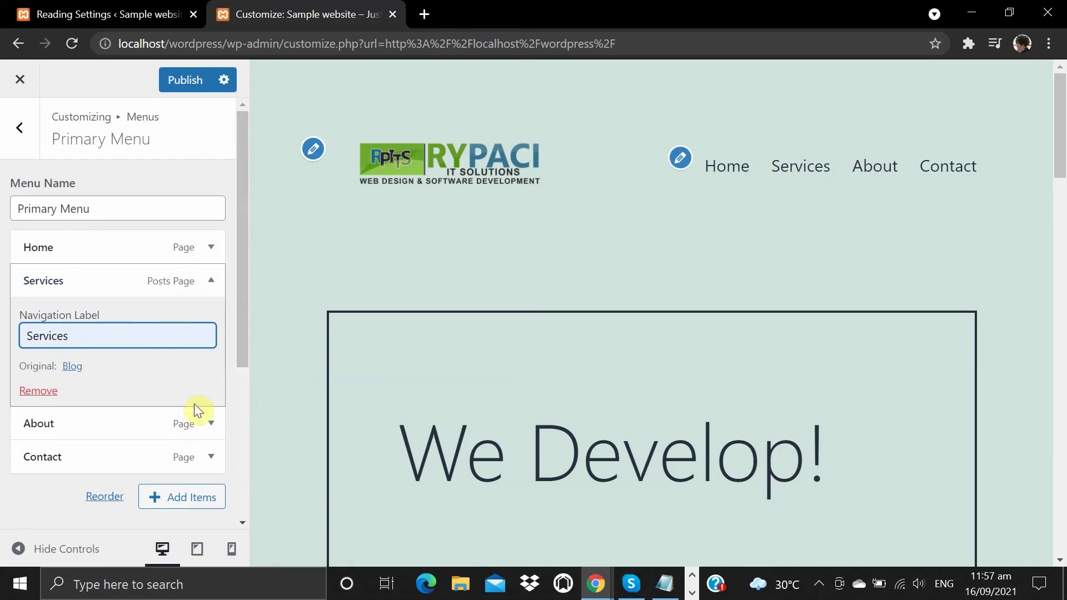
click(204, 285)
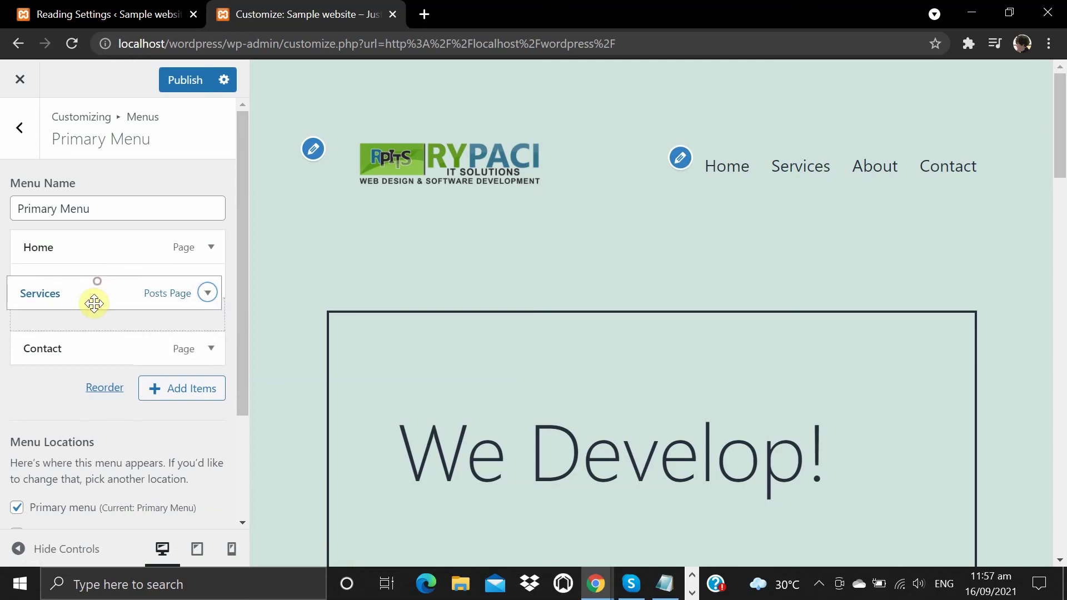
Move Services below About, publish the menu changes and close the Customizer.
drag(102, 293, 95, 312)
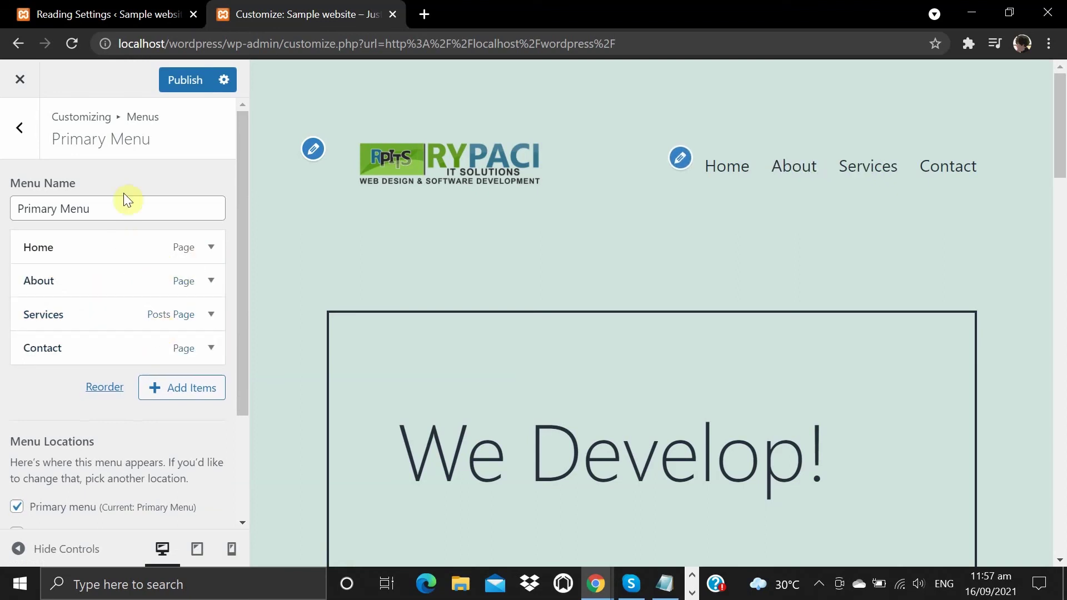
scroll(138, 267, down, 2)
scroll(139, 270, up, 2)
click(185, 79)
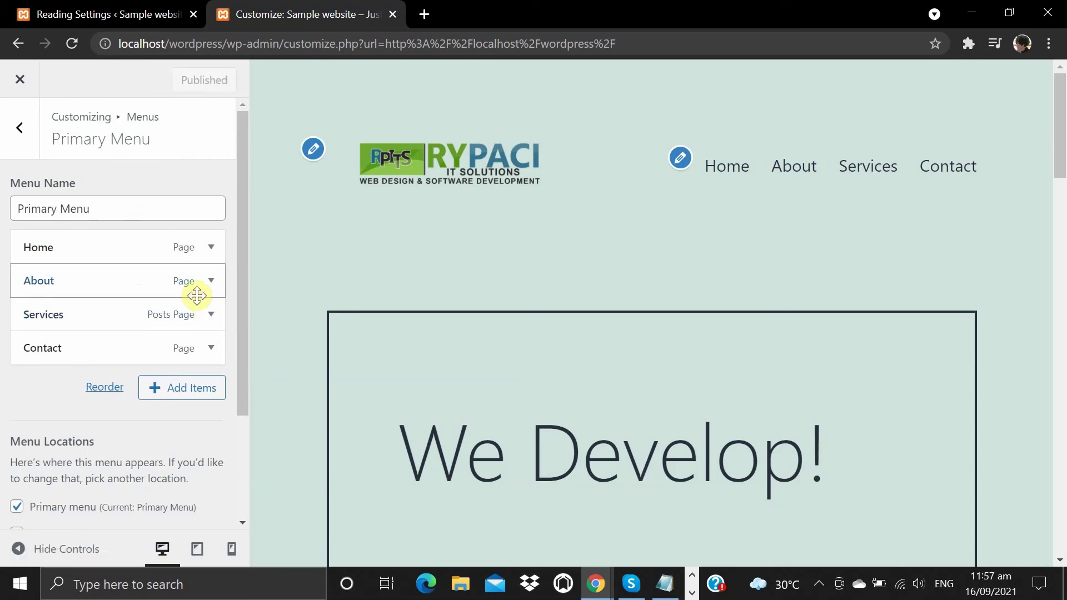
scroll(222, 296, down, 2)
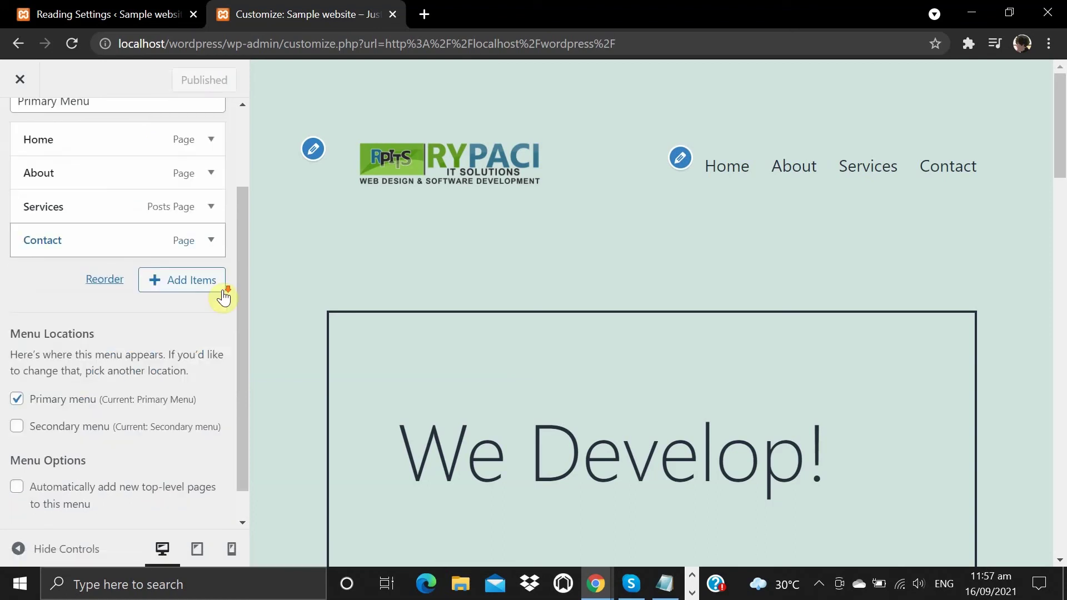
scroll(207, 277, up, 2)
click(22, 83)
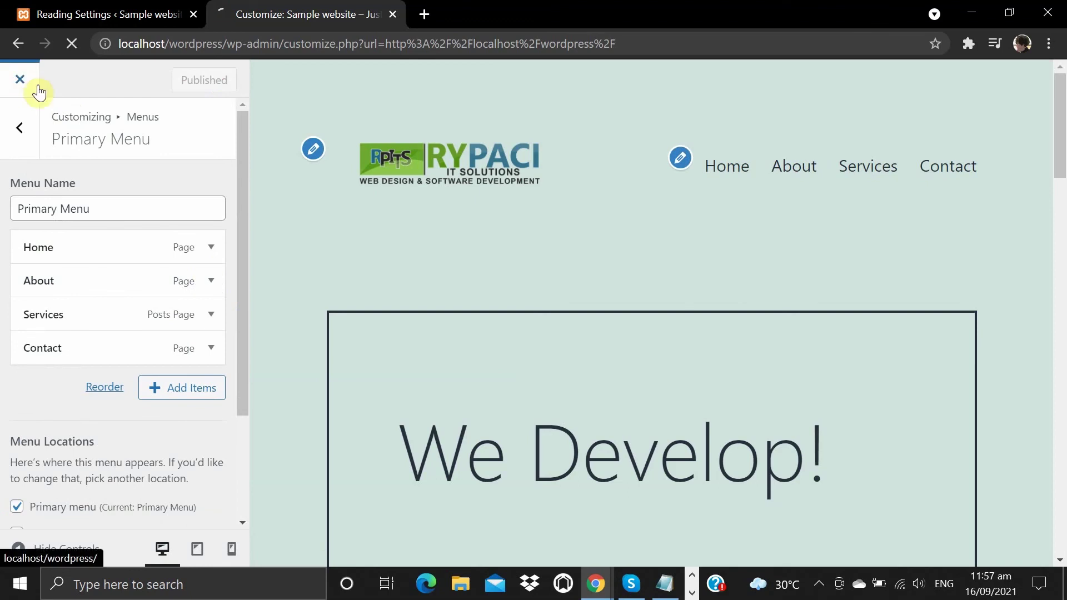
Scroll through the live homepage to check the Home, About, Services, Contact menu.
scroll(412, 282, down, 5)
scroll(414, 281, down, 5)
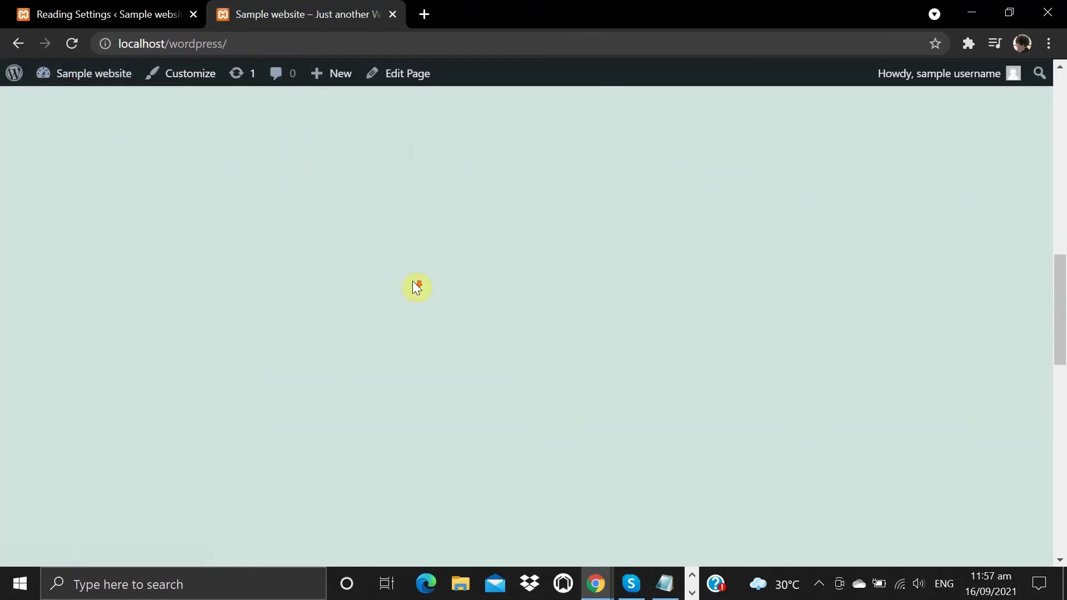
scroll(414, 281, down, 5)
scroll(414, 282, down, 5)
scroll(413, 282, down, 5)
scroll(414, 282, down, 3)
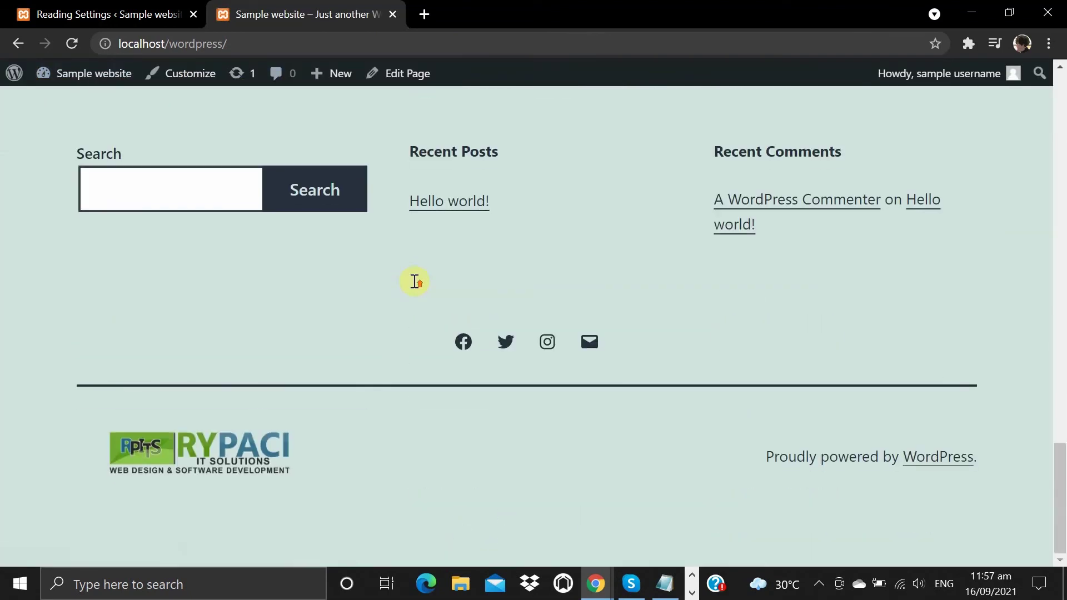
scroll(414, 282, up, 5)
scroll(414, 282, up, 10)
scroll(414, 282, up, 3)
scroll(415, 282, up, 3)
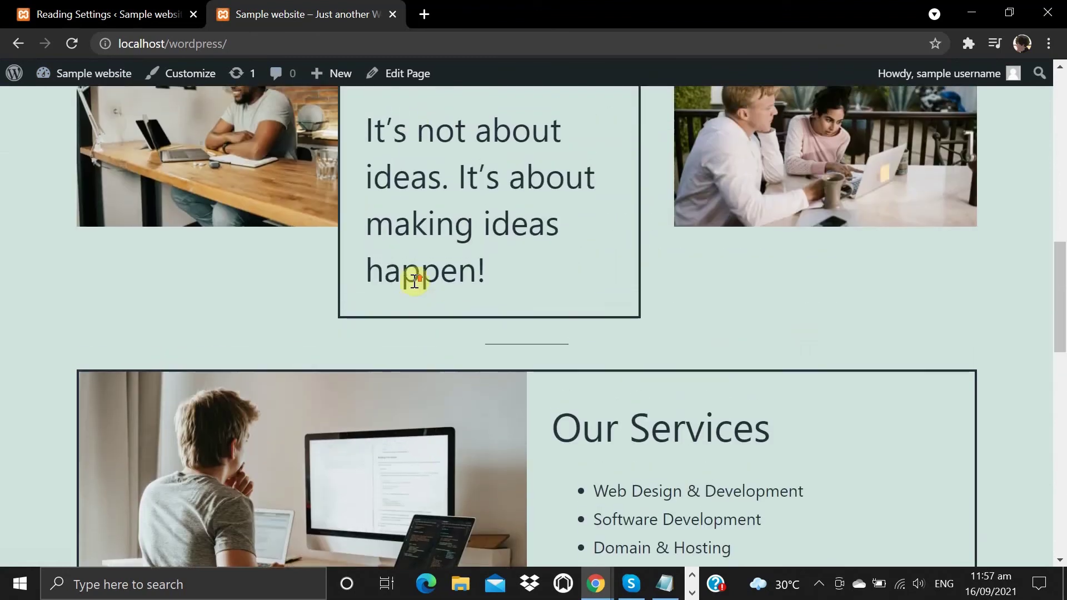
scroll(415, 282, up, 7)
scroll(415, 281, up, 6)
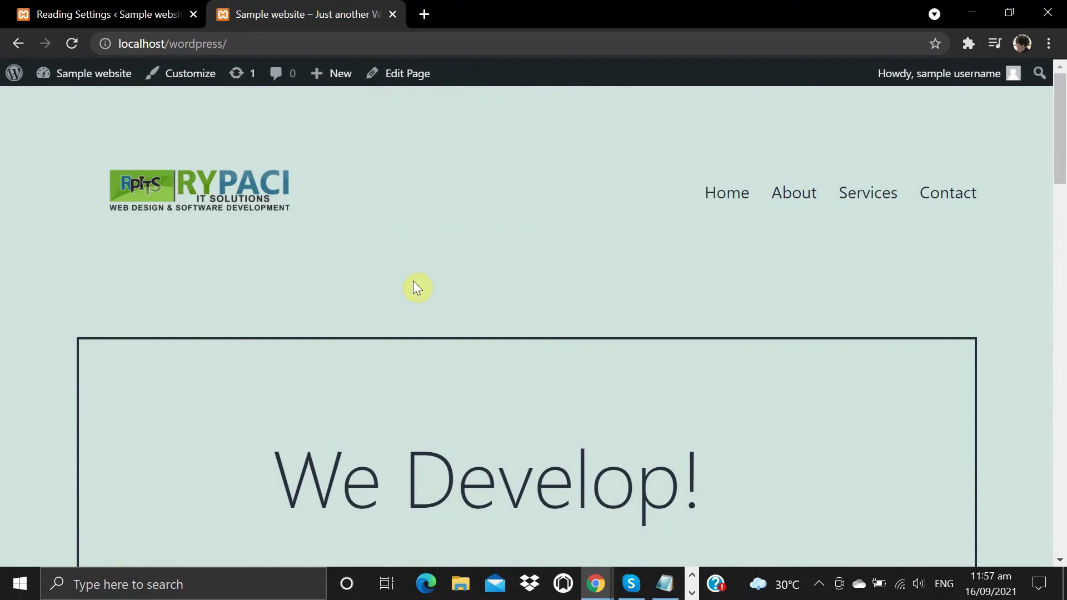
scroll(413, 281, down, 2)
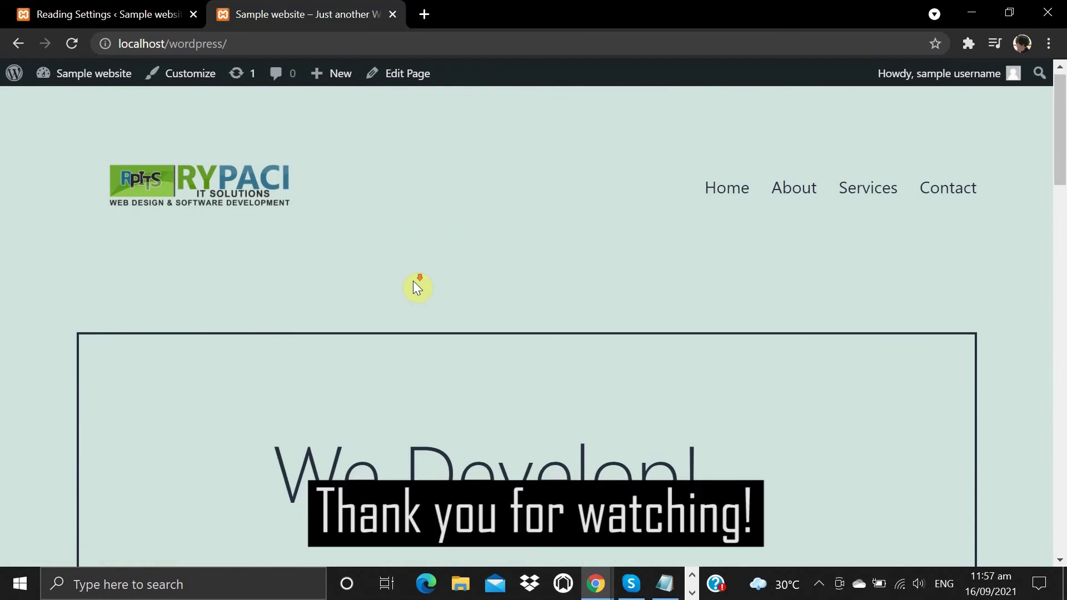
scroll(413, 282, down, 5)
scroll(413, 282, down, 3)
scroll(414, 284, down, 2)
scroll(413, 283, down, 2)
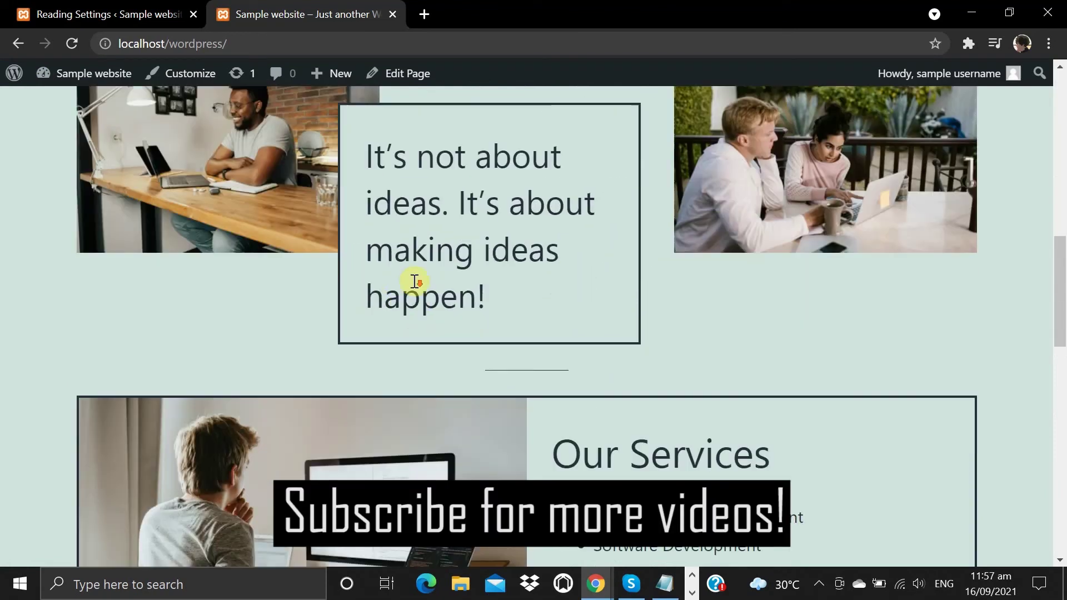